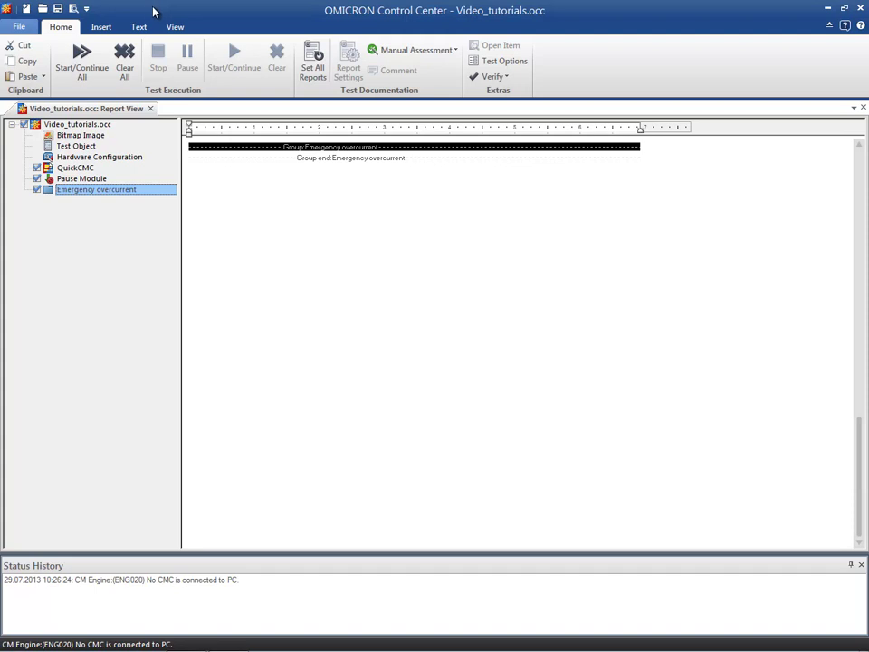
- Insert a new group inside Emergency overcurrent and rename it from Group 2 to 'Pick-up values'
{"action": "left_click", "coordinate": [102, 27]}
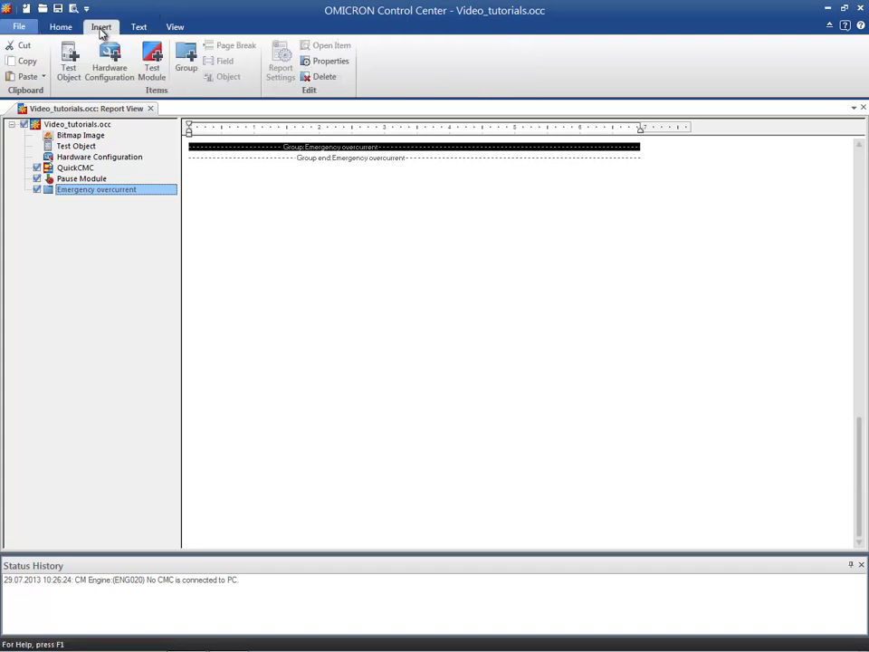
{"action": "left_click", "coordinate": [187, 58]}
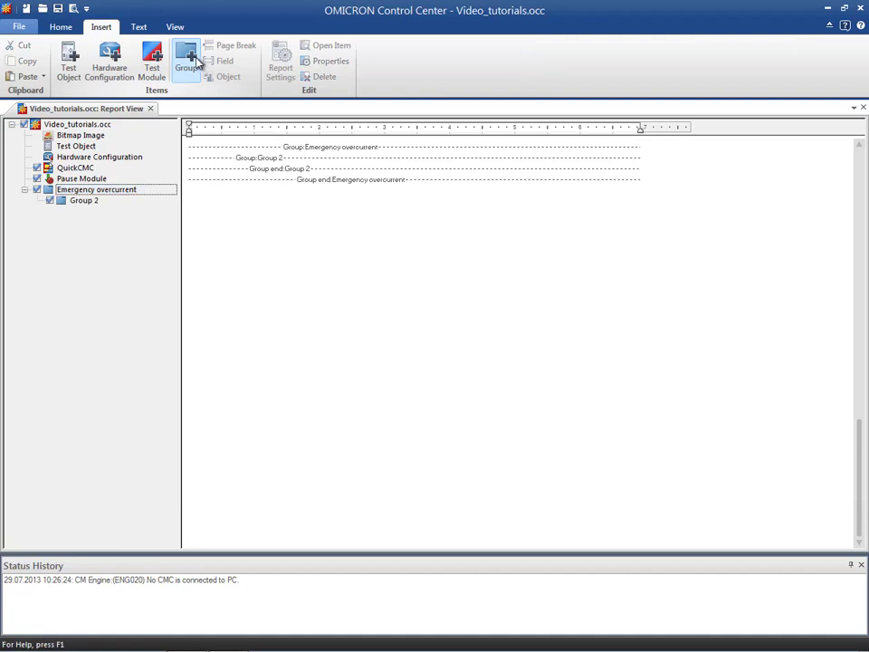
{"action": "left_click", "coordinate": [84, 202]}
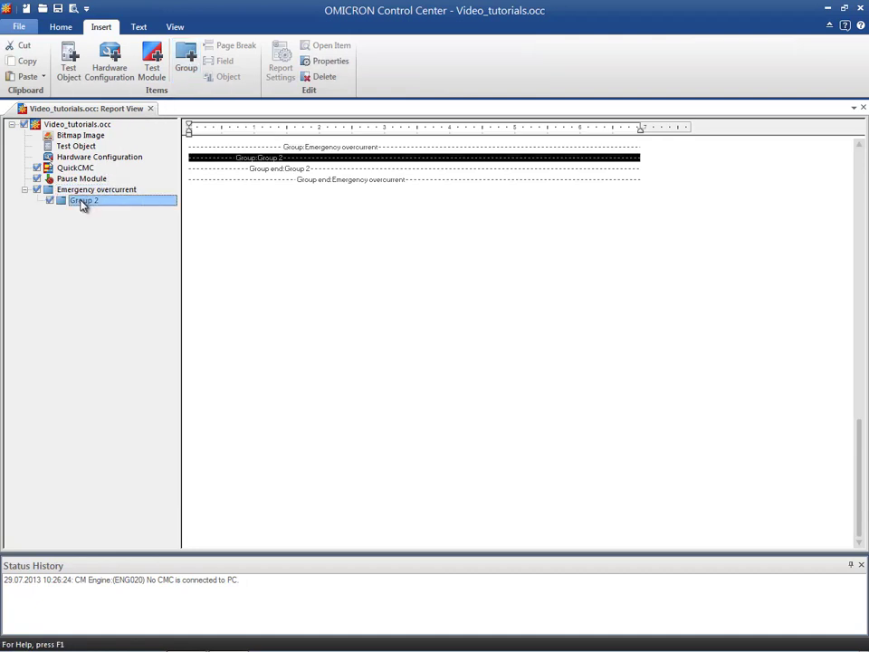
{"action": "type", "text": "Pick-up values"}
{"action": "key", "text": "Return"}
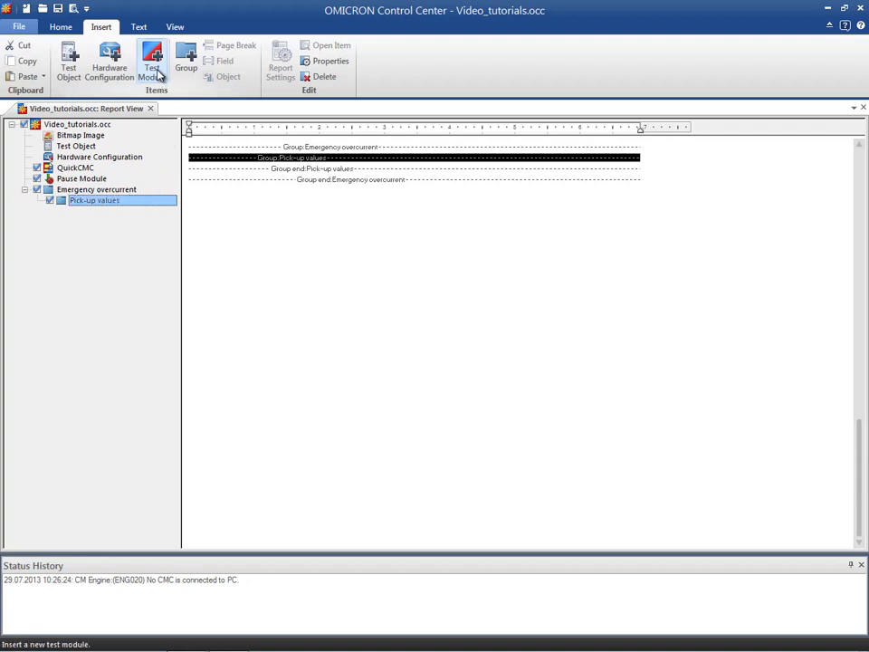
- Insert a Ramping test module into the Pick-up values group
{"action": "left_click", "coordinate": [158, 69]}
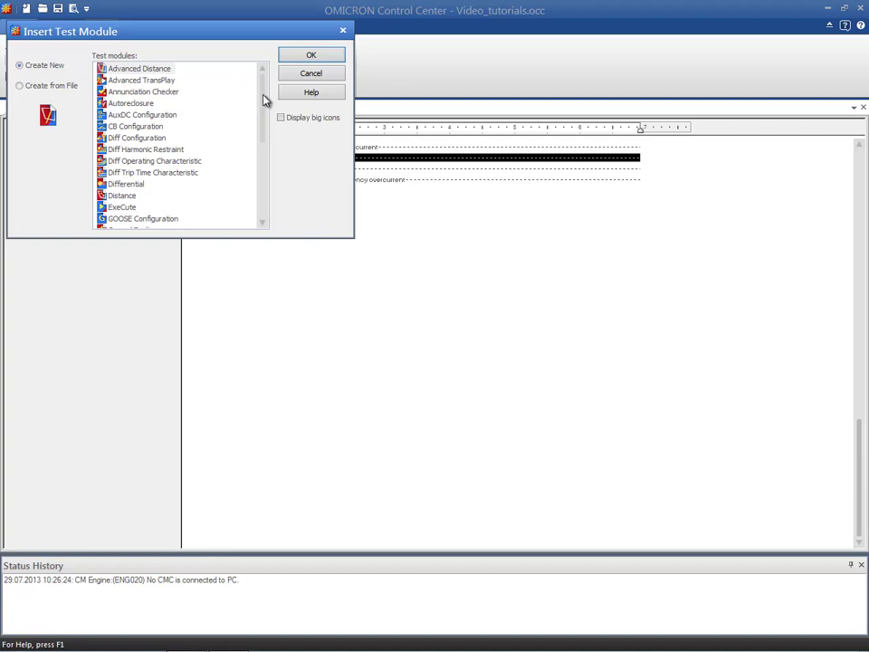
{"action": "left_click_drag", "start_coordinate": [262, 77], "coordinate": [248, 157]}
{"action": "left_click", "coordinate": [121, 183]}
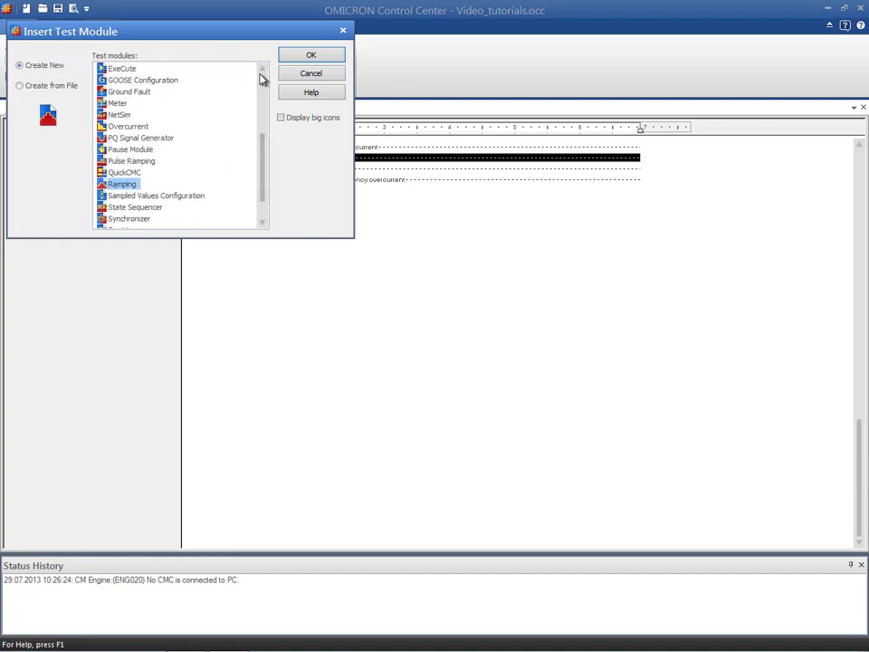
{"action": "left_click", "coordinate": [283, 56]}
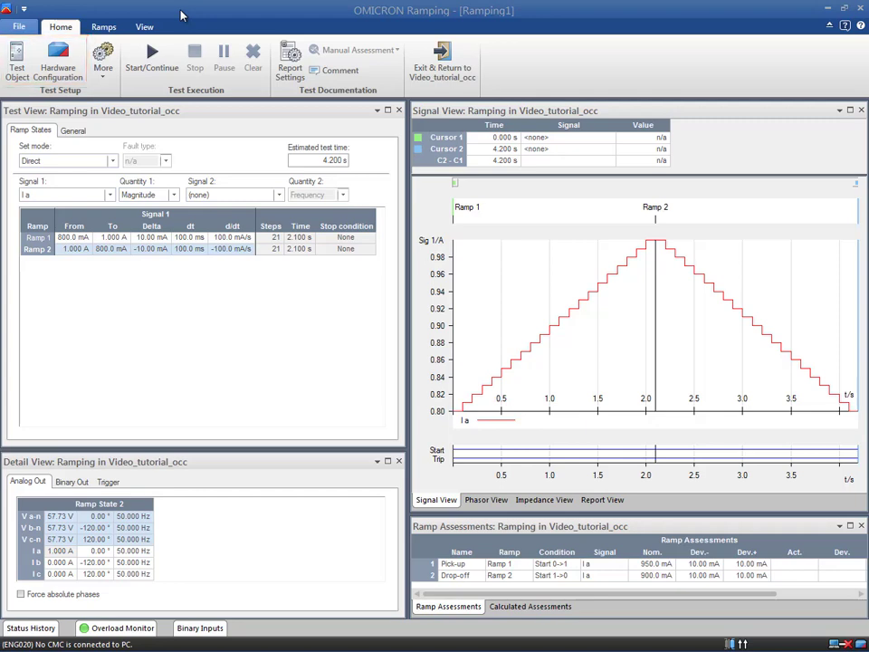
- In Hardware Configuration, set the V a-n, V b-n and V c-n analog outputs to Not used
{"action": "left_click", "coordinate": [70, 72]}
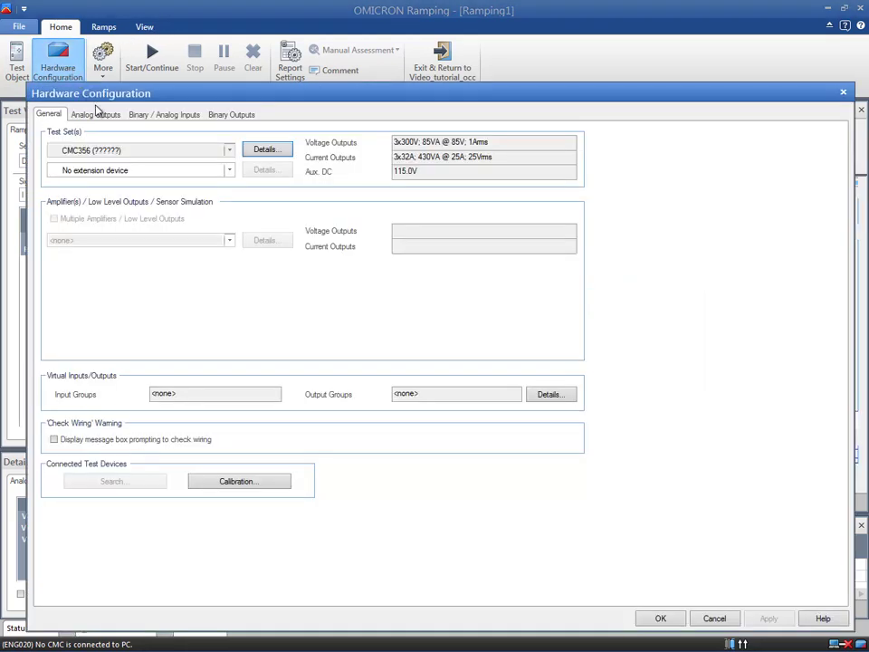
{"action": "left_click", "coordinate": [98, 115]}
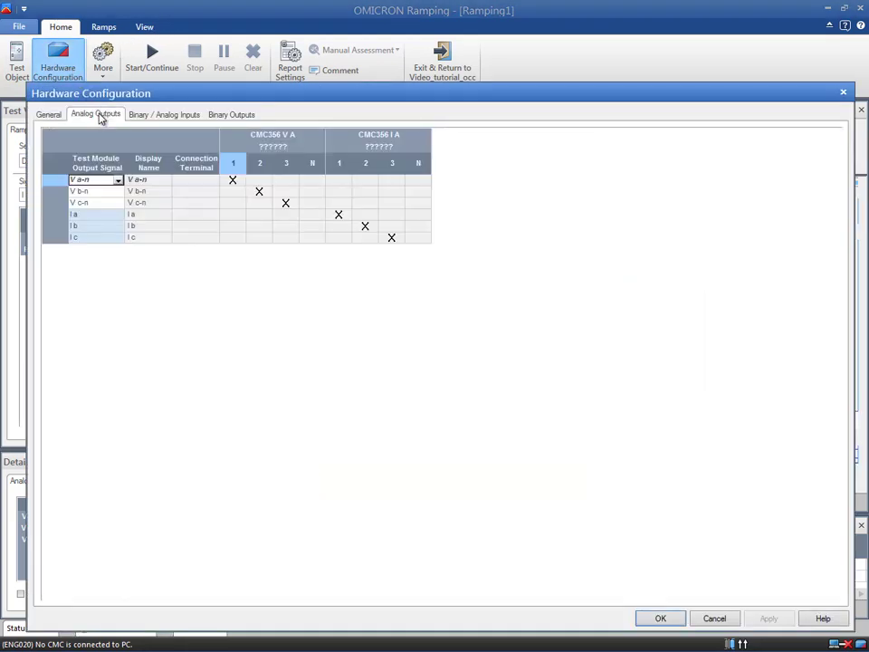
{"action": "left_click", "coordinate": [116, 180]}
{"action": "left_click", "coordinate": [114, 194]}
{"action": "left_click", "coordinate": [117, 191]}
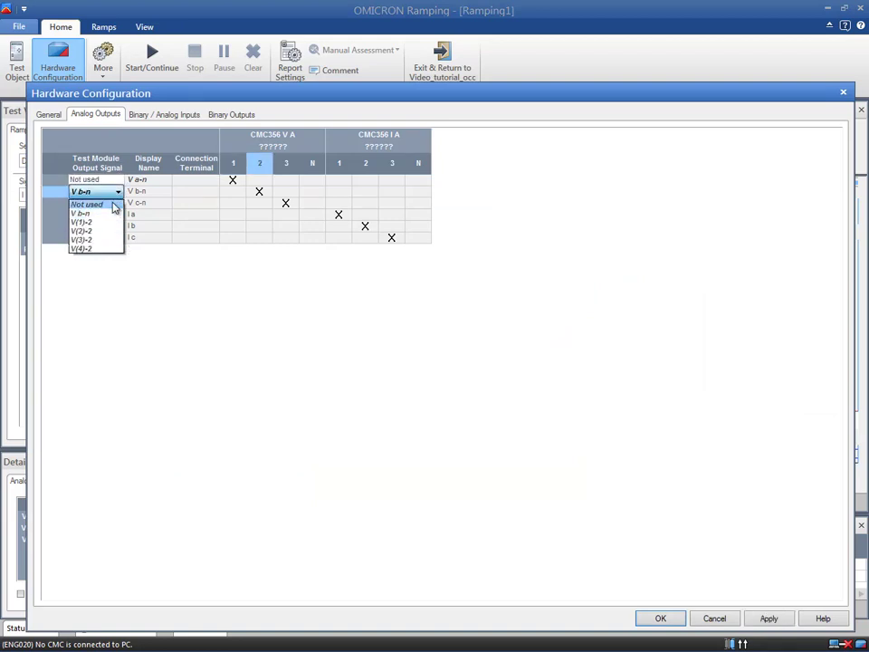
{"action": "left_click", "coordinate": [114, 203]}
{"action": "left_click", "coordinate": [117, 204]}
{"action": "left_click", "coordinate": [113, 218]}
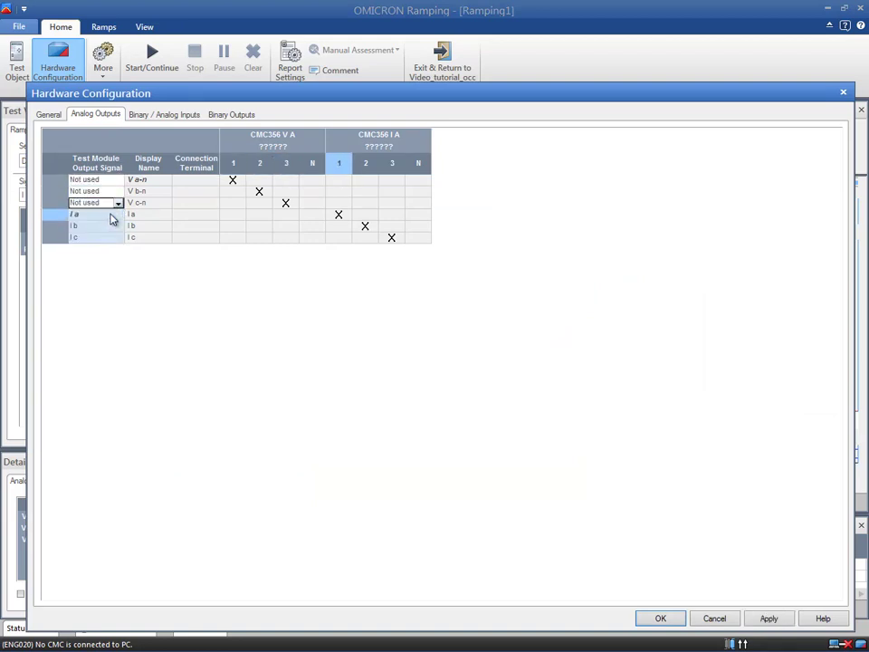
- Set the Trip binary input to Not used and apply the hardware configuration
{"action": "left_click", "coordinate": [155, 115]}
{"action": "left_click", "coordinate": [107, 247]}
{"action": "left_click", "coordinate": [106, 247]}
{"action": "left_click", "coordinate": [101, 261]}
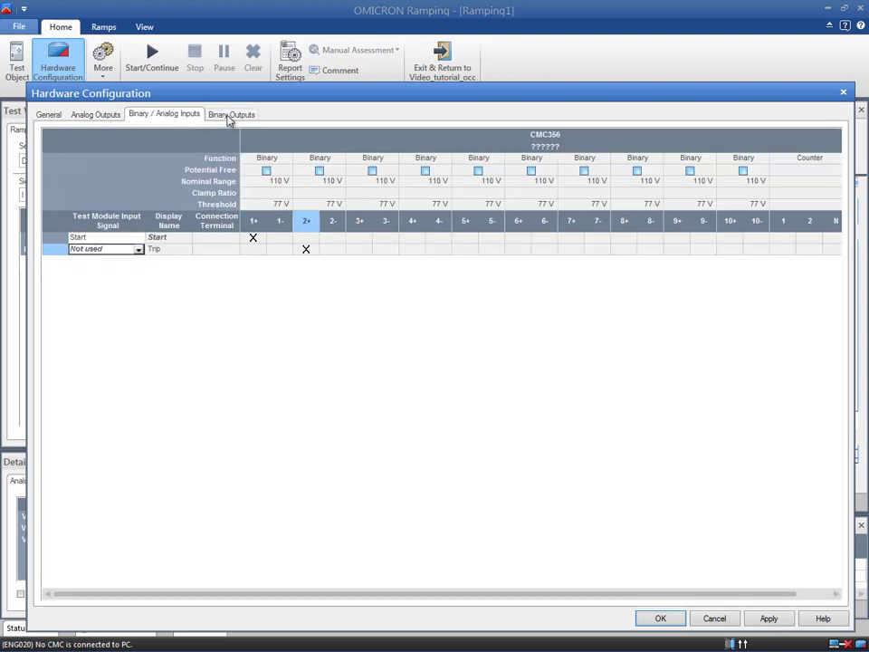
{"action": "left_click", "coordinate": [228, 117]}
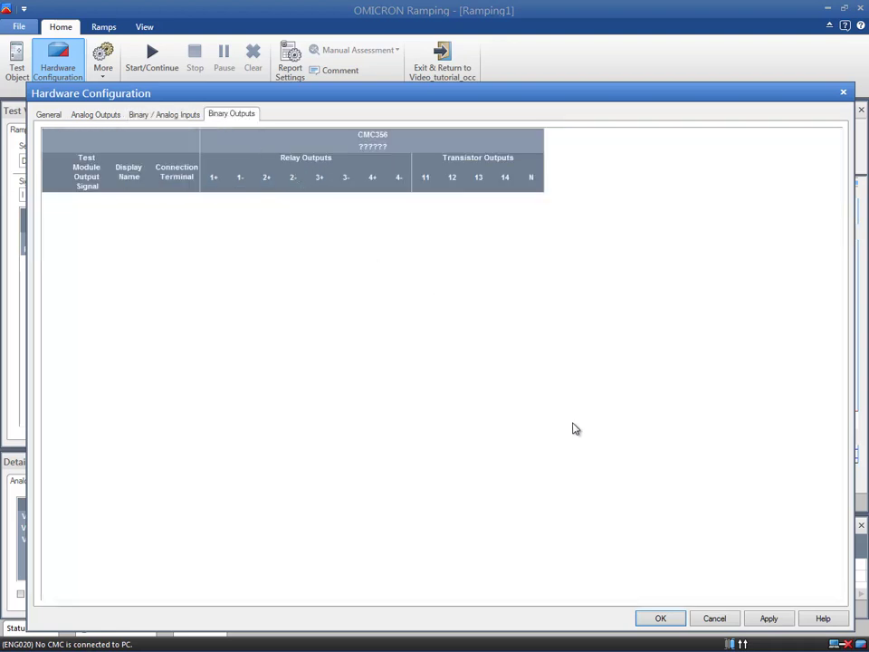
{"action": "left_click", "coordinate": [756, 618]}
{"action": "left_click", "coordinate": [664, 618]}
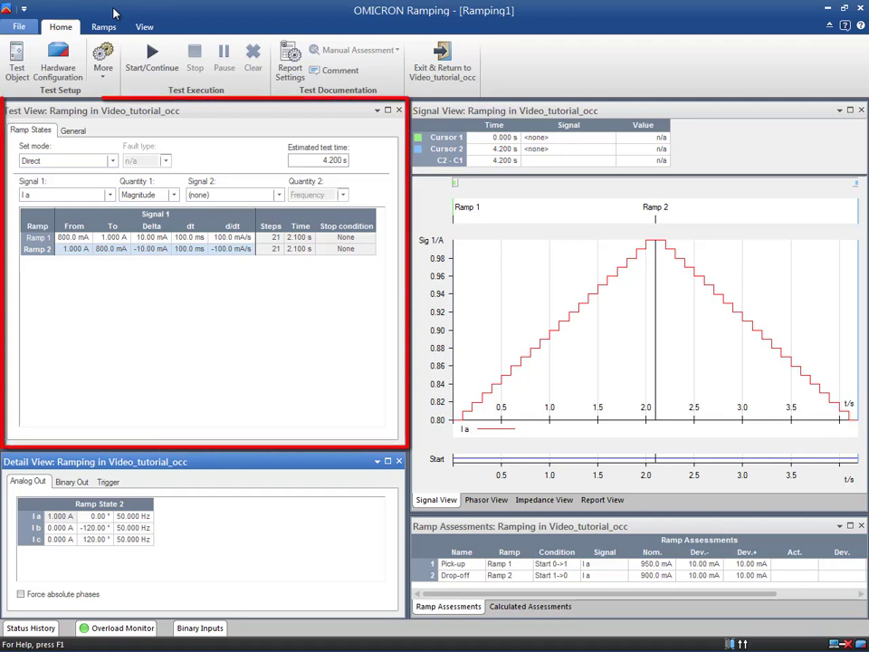
- Keep Direct set mode, set Signal 1 to I a; b; c, and check Quantity 1 is Magnitude
{"action": "left_click", "coordinate": [107, 25]}
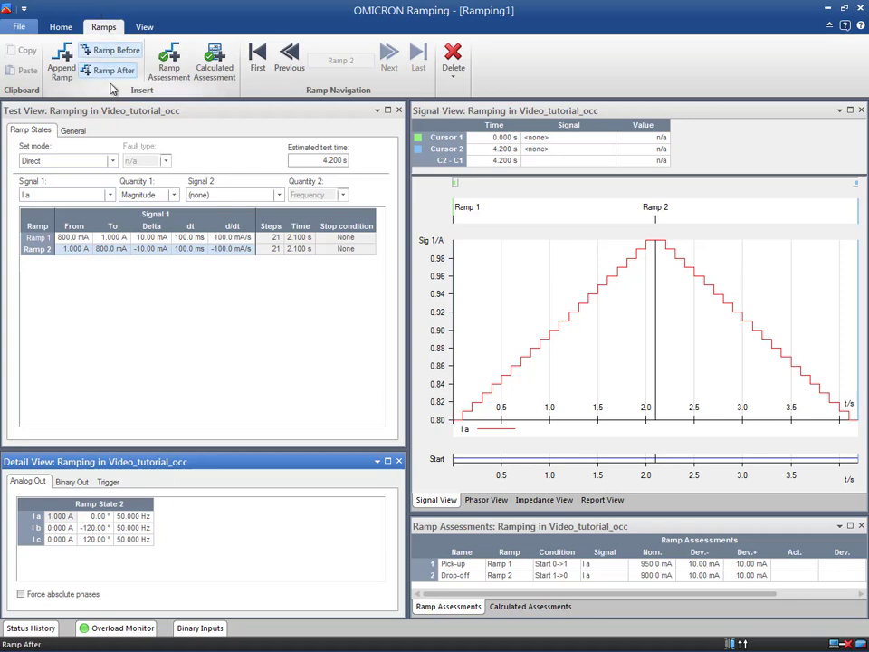
{"action": "left_click", "coordinate": [111, 161]}
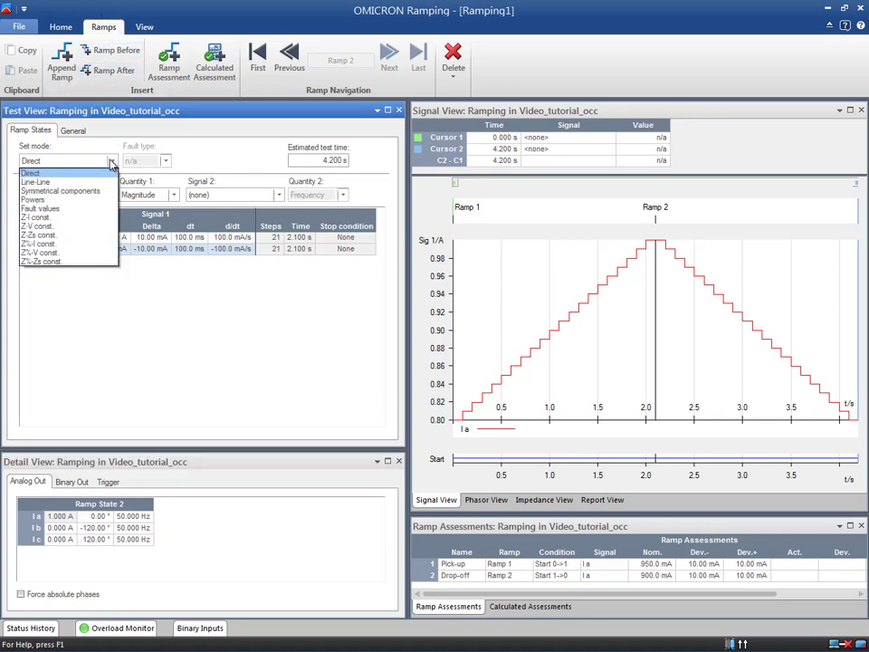
{"action": "left_click", "coordinate": [108, 174]}
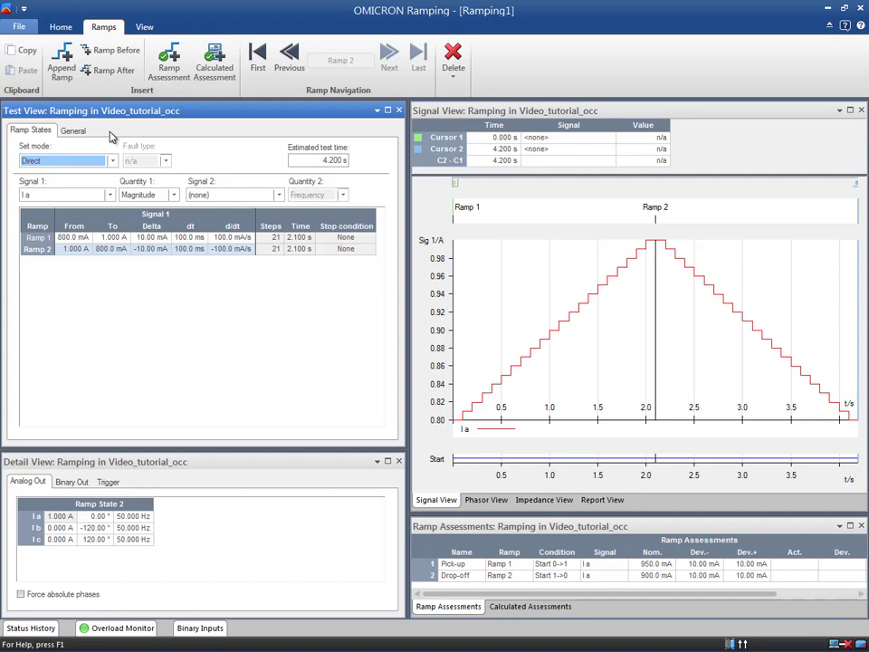
{"action": "left_click", "coordinate": [109, 194]}
{"action": "left_click", "coordinate": [103, 260]}
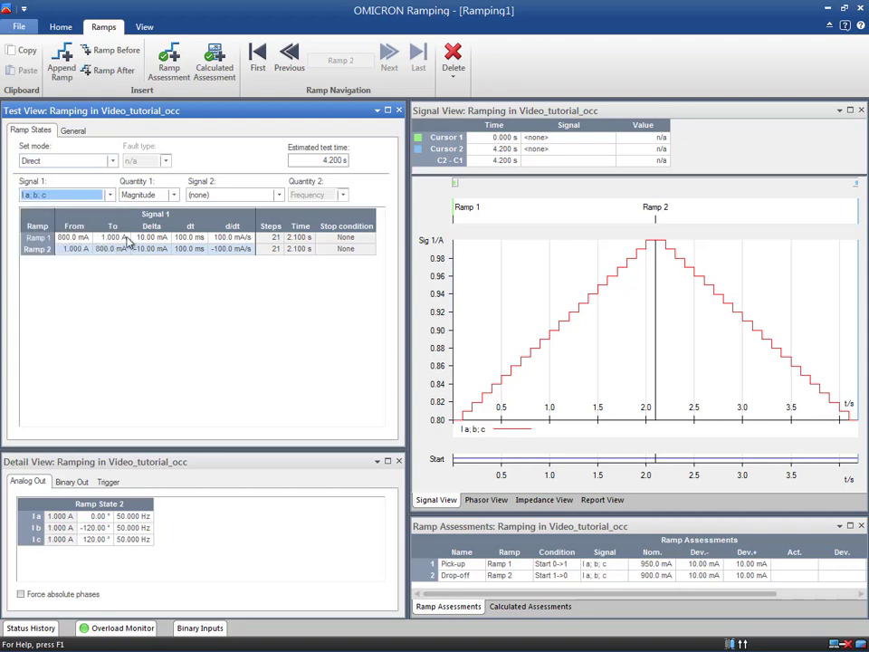
{"action": "left_click", "coordinate": [173, 196]}
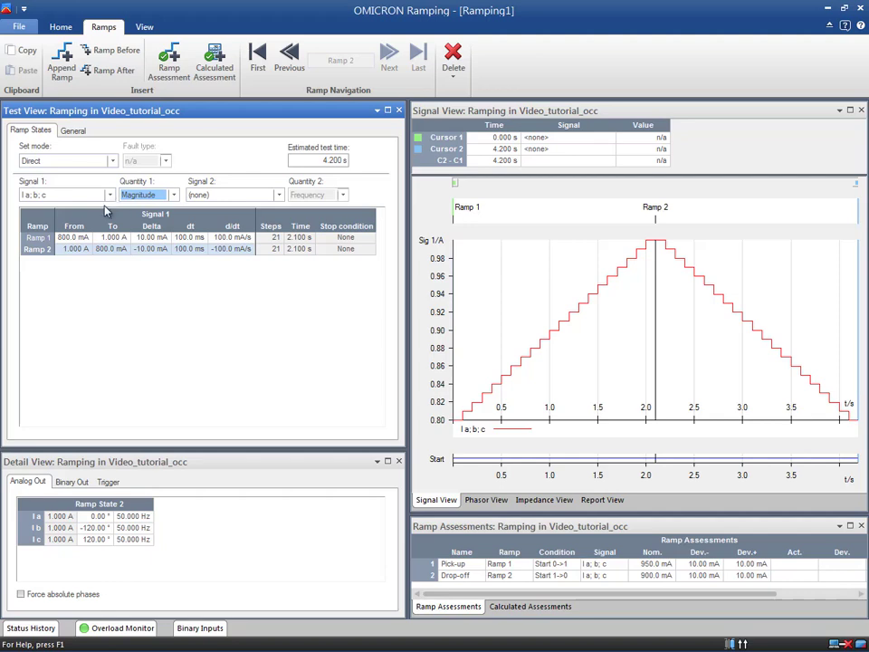
- Set Ramp 1 to ramp From 1.440 A To 2.160 A
{"action": "left_click", "coordinate": [82, 238]}
{"action": "left_click", "coordinate": [82, 238]}
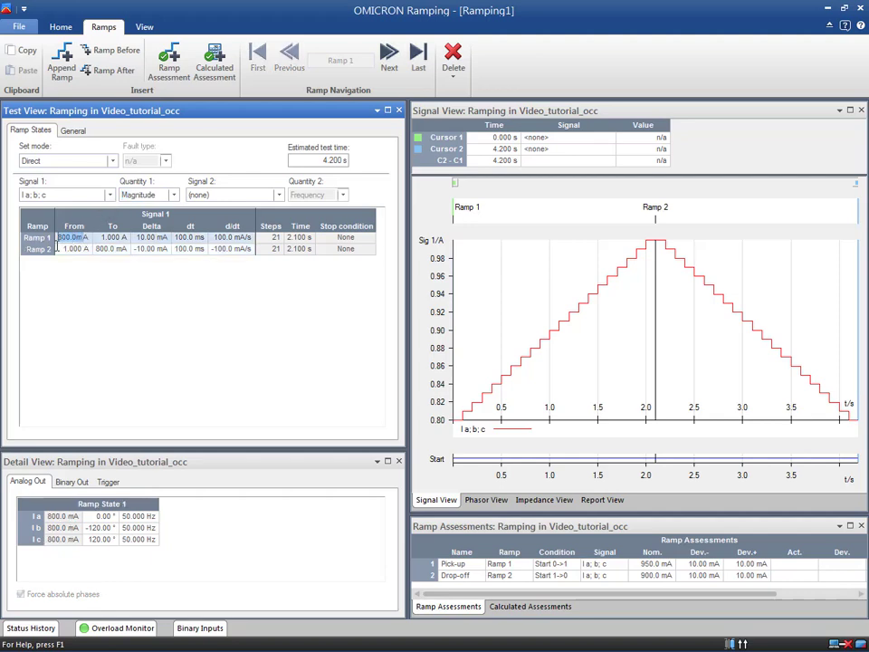
{"action": "type", "text": "1.44A"}
{"action": "key", "text": "Tab"}
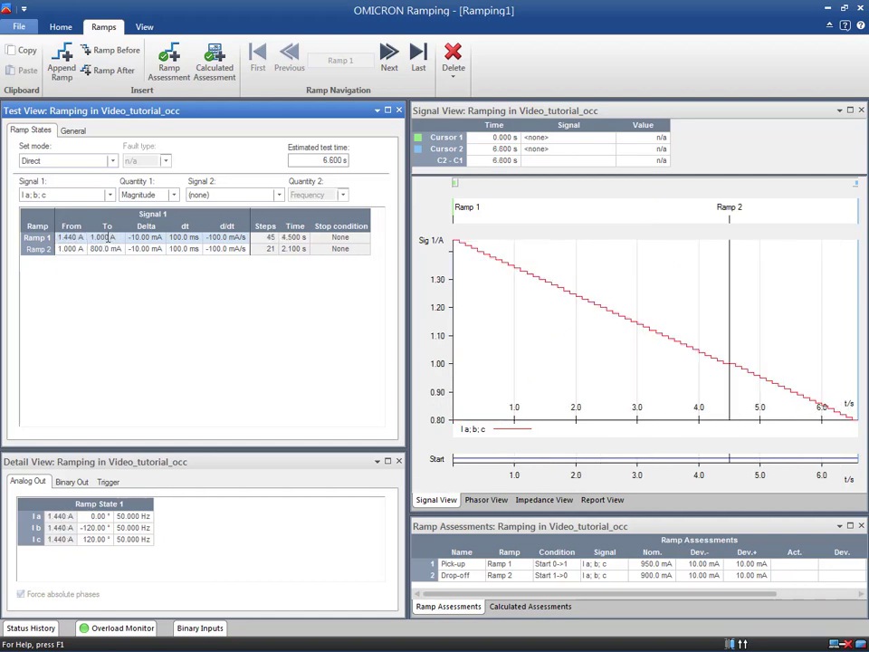
{"action": "type", "text": "2.16"}
{"action": "key", "text": "Tab"}
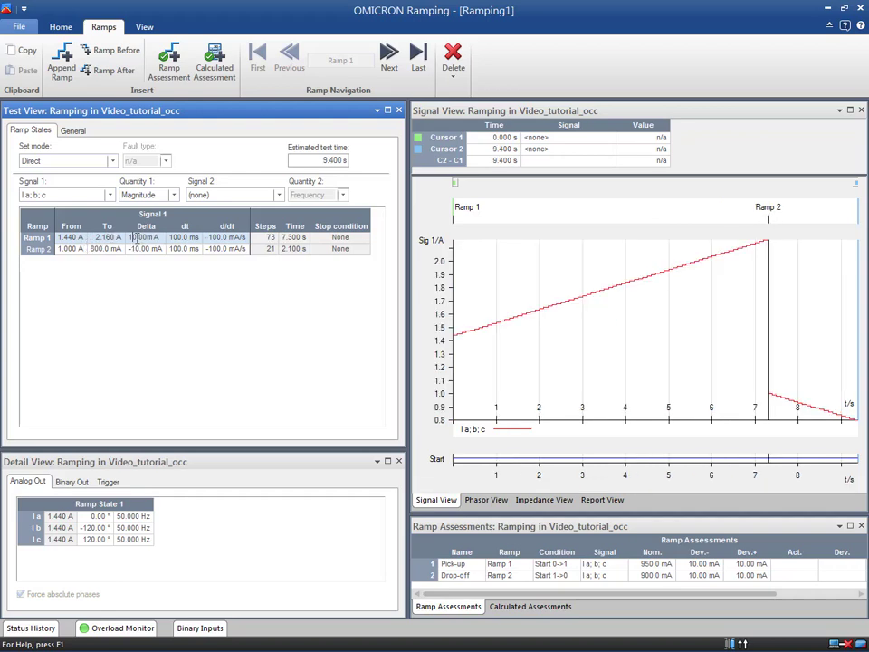
- Set Ramp 2 to ramp From 2.160 A back To 1.440 A
{"action": "left_click", "coordinate": [72, 252]}
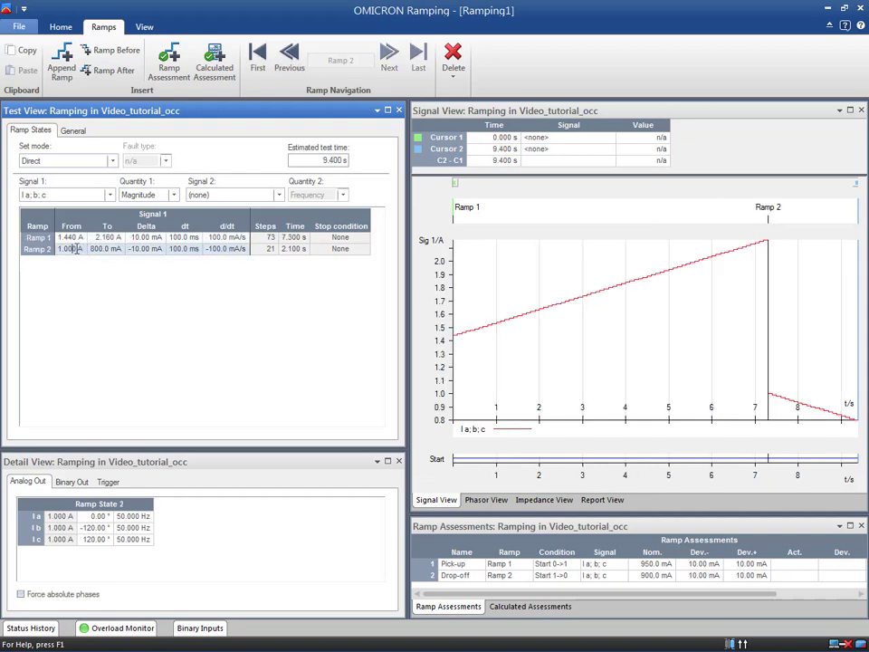
{"action": "type", "text": "2.16"}
{"action": "key", "text": "Tab"}
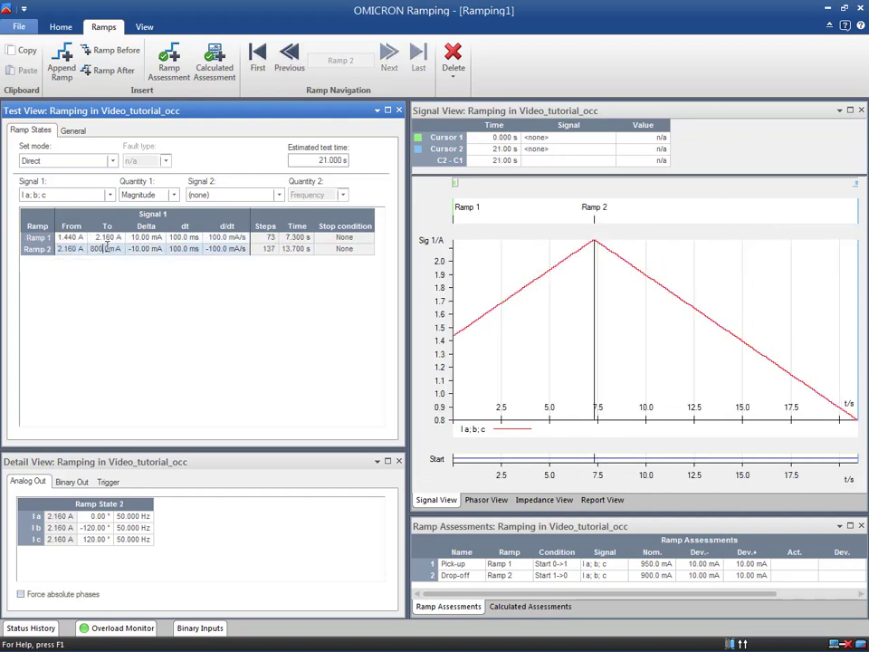
{"action": "type", "text": "1.44 A"}
{"action": "key", "text": "Return"}
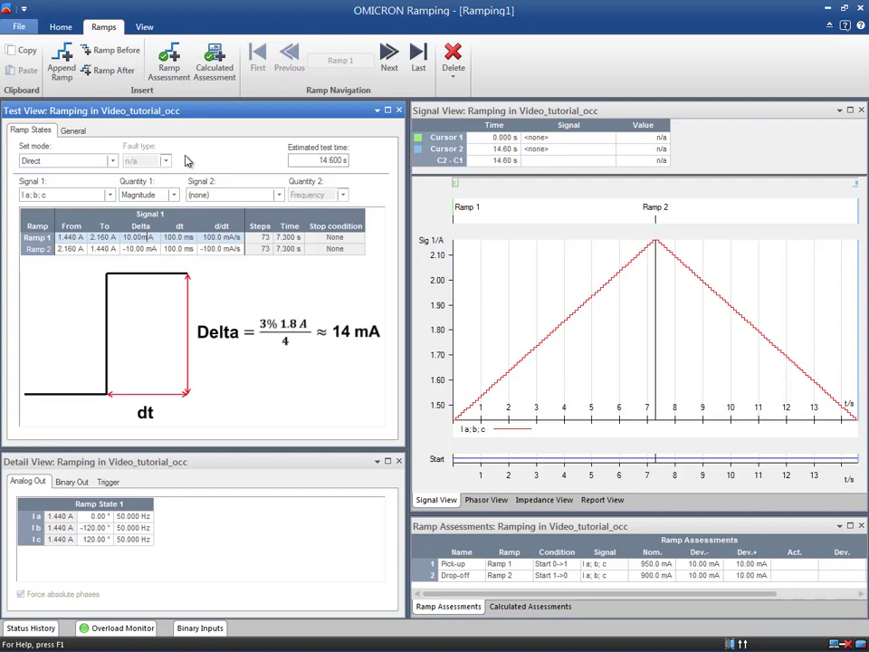
- Confirm Ramp 1's 14.00 mA step and give Ramp 2 a −14.00 mA step
{"action": "left_click", "coordinate": [131, 249]}
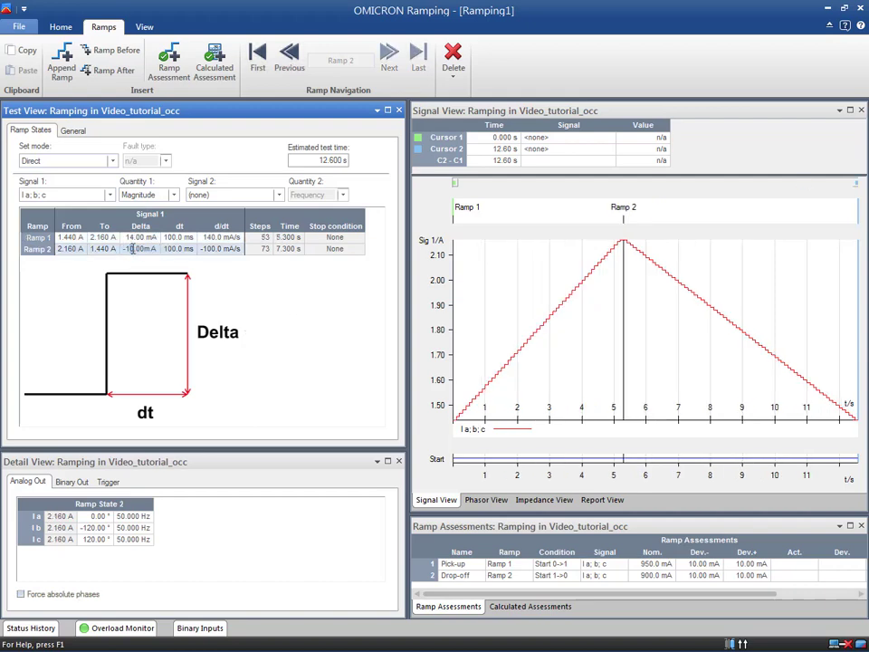
{"action": "left_click", "coordinate": [189, 238]}
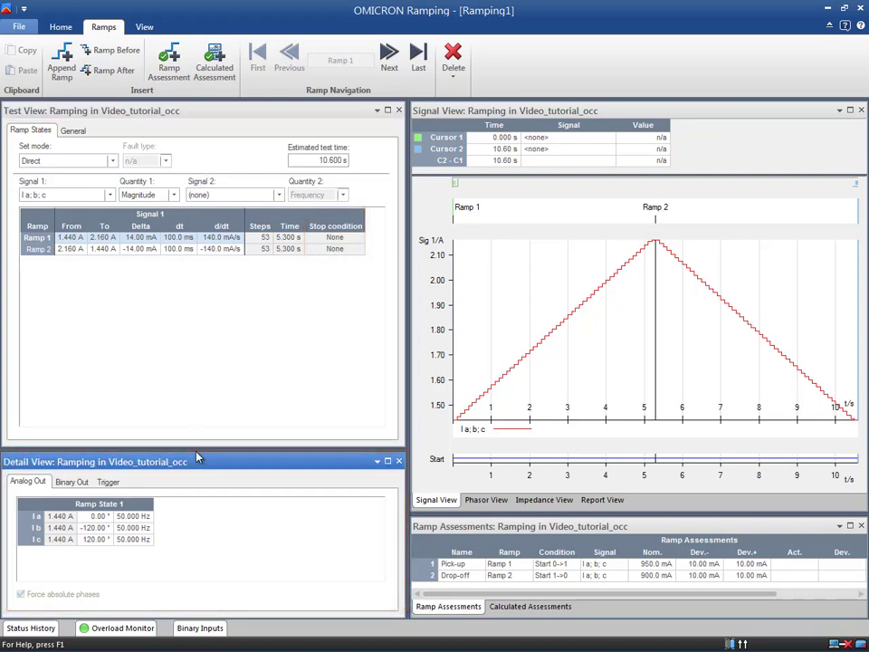
- Enlarge the Detail View by moving the Test View splitter upward
{"action": "left_click_drag", "start_coordinate": [195, 448], "coordinate": [185, 308]}
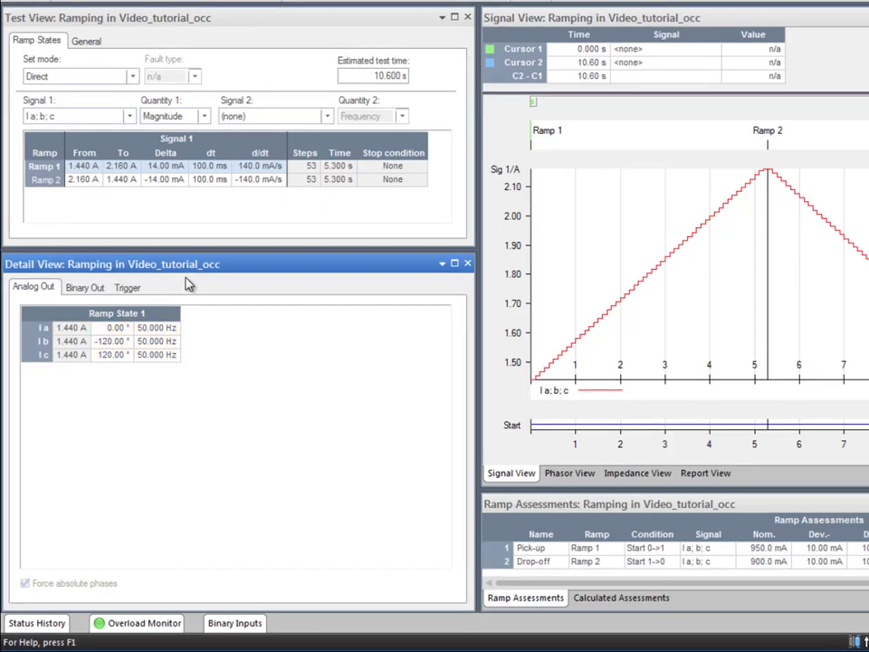
- Show Ramp State 1's Trigger settings in the Detail View, passing through Binary Out
{"action": "left_click", "coordinate": [102, 288]}
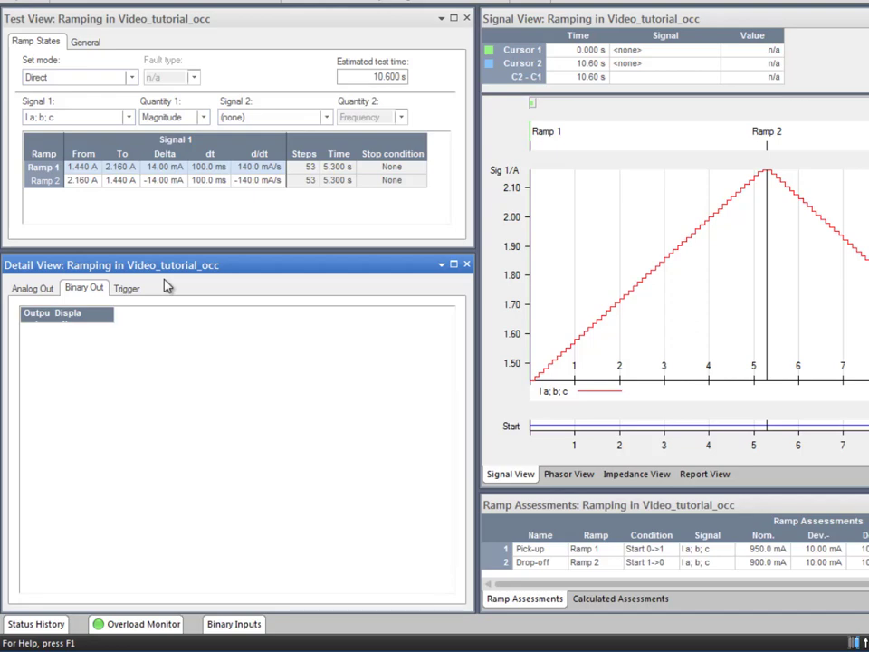
{"action": "left_click", "coordinate": [132, 290]}
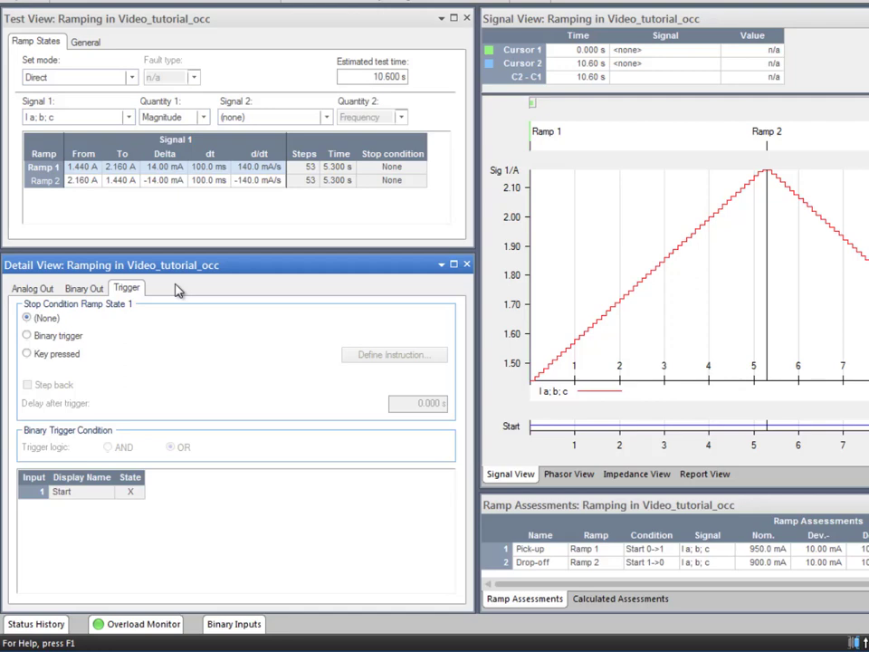
- Set Ramp 1's stop condition to a binary trigger on Start going 0->1
{"action": "left_click", "coordinate": [29, 355]}
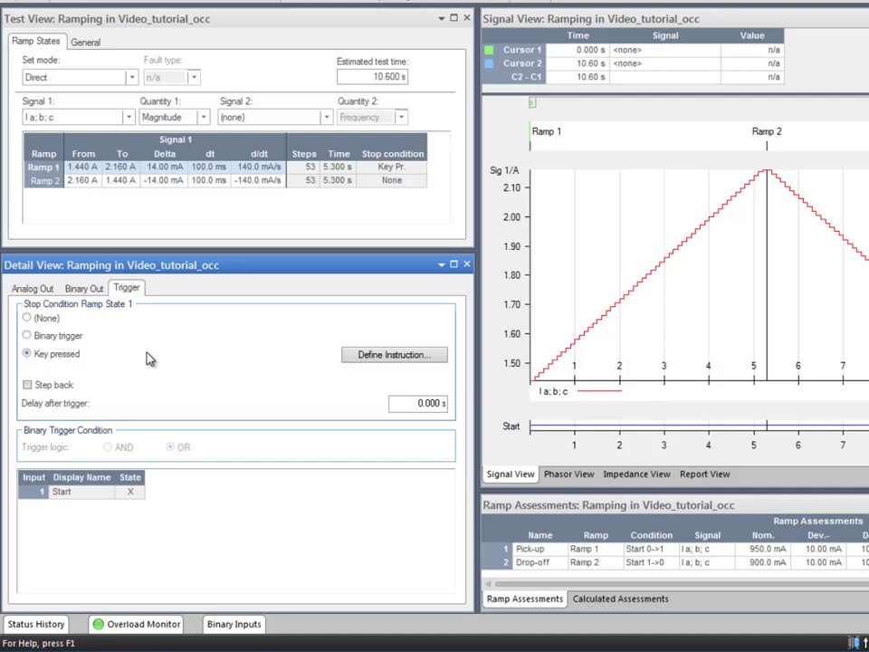
{"action": "left_click", "coordinate": [28, 337]}
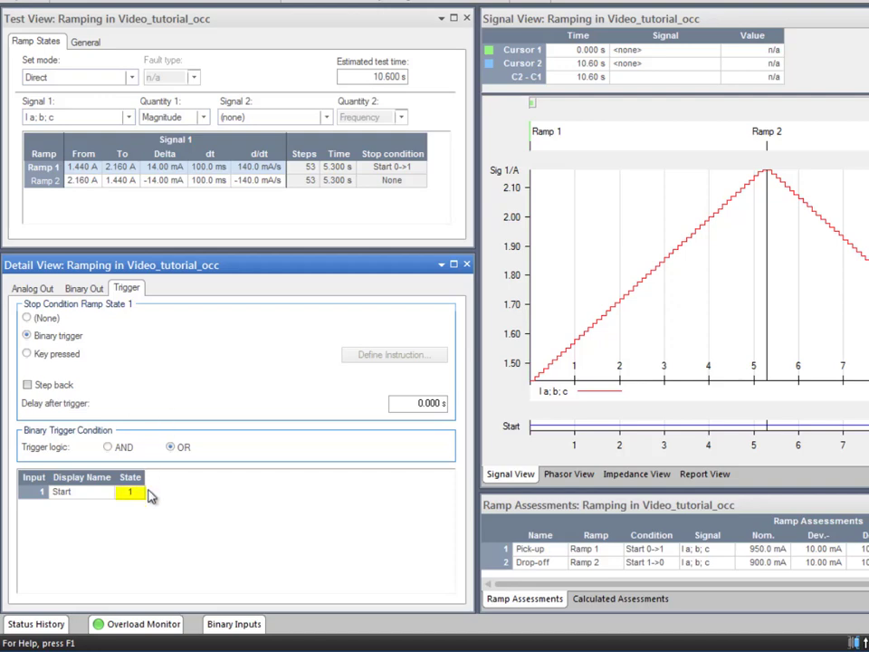
- Select Ramp 2 and set its stop condition to a binary trigger on Start going 1->0
{"action": "left_click", "coordinate": [184, 179]}
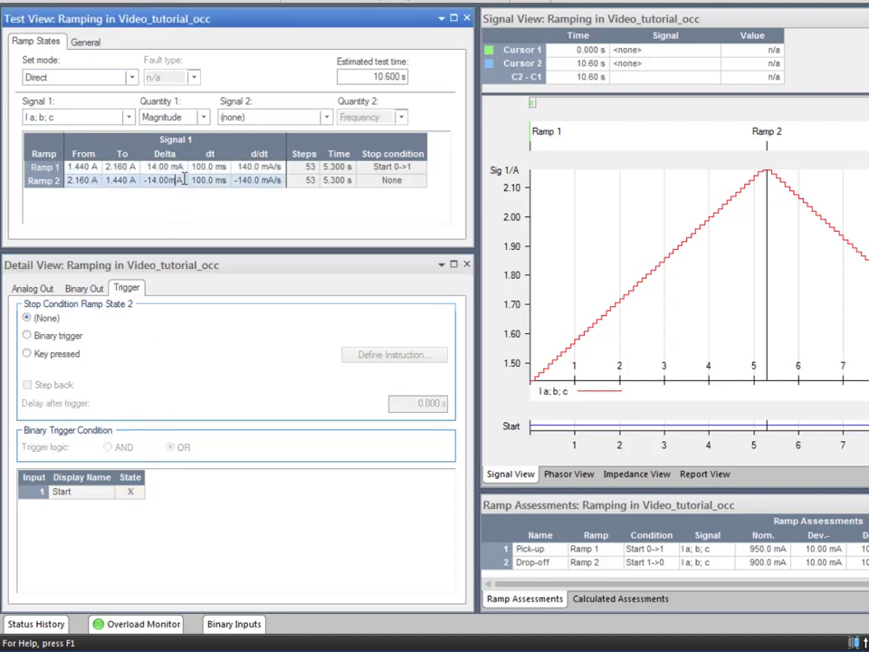
{"action": "left_click", "coordinate": [129, 497]}
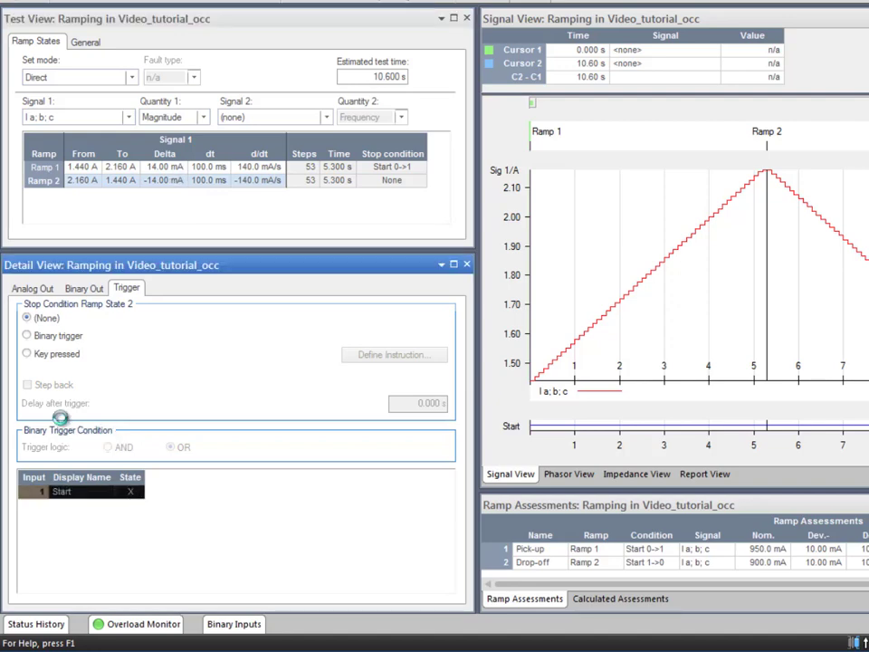
{"action": "left_click", "coordinate": [28, 336]}
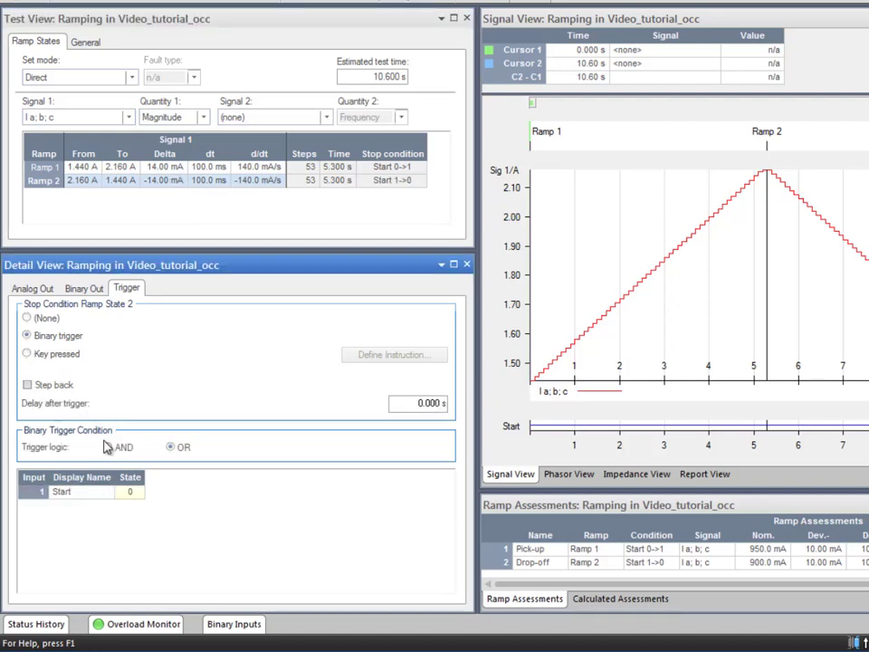
{"action": "left_click", "coordinate": [180, 497]}
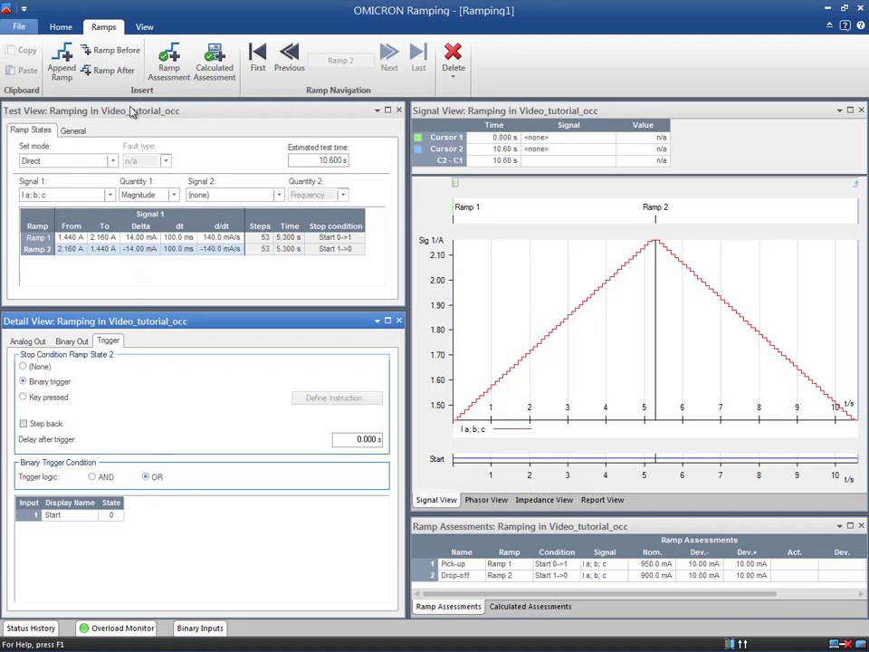
{"action": "left_click", "coordinate": [136, 32]}
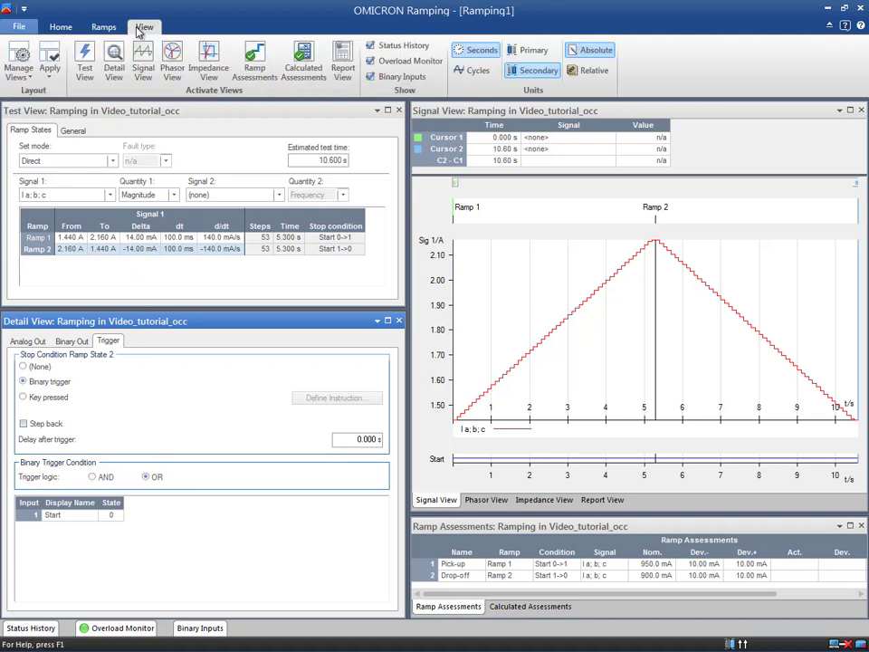
{"action": "left_click", "coordinate": [293, 61]}
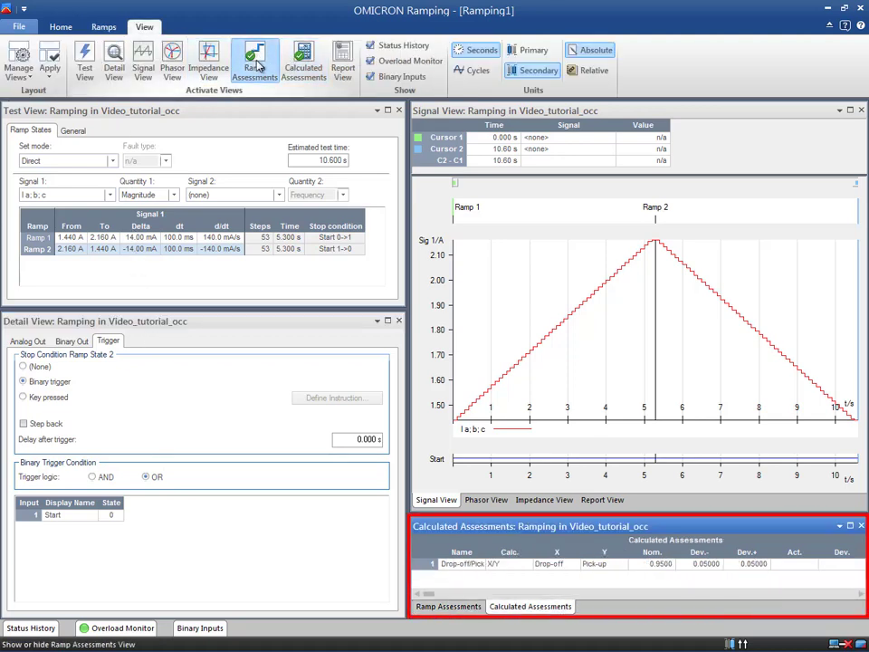
{"action": "left_click", "coordinate": [258, 64]}
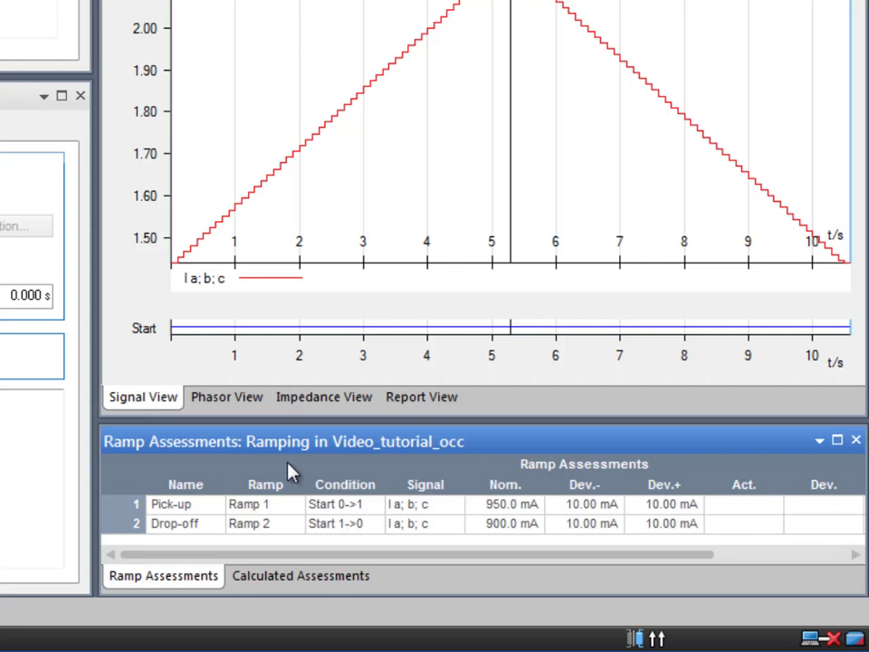
{"action": "left_click", "coordinate": [293, 508]}
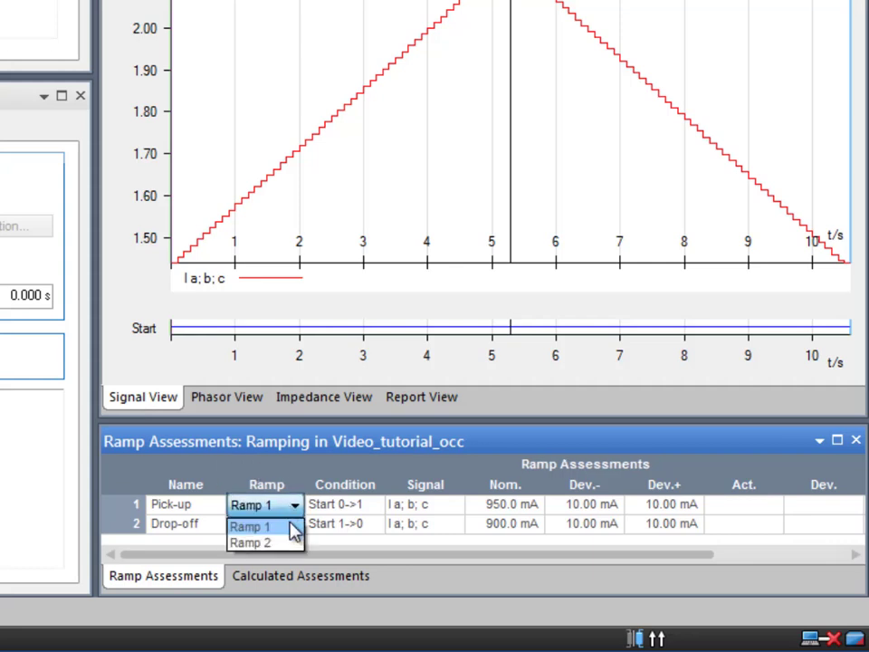
{"action": "left_click", "coordinate": [290, 526]}
{"action": "left_click", "coordinate": [291, 524]}
{"action": "left_click", "coordinate": [289, 563]}
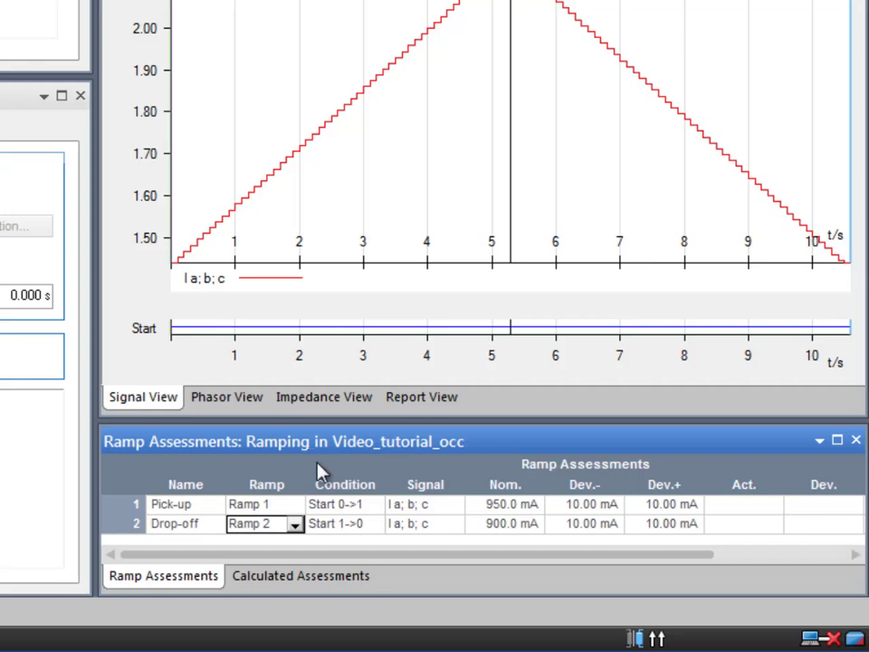
{"action": "left_click", "coordinate": [382, 510]}
{"action": "left_click", "coordinate": [378, 507]}
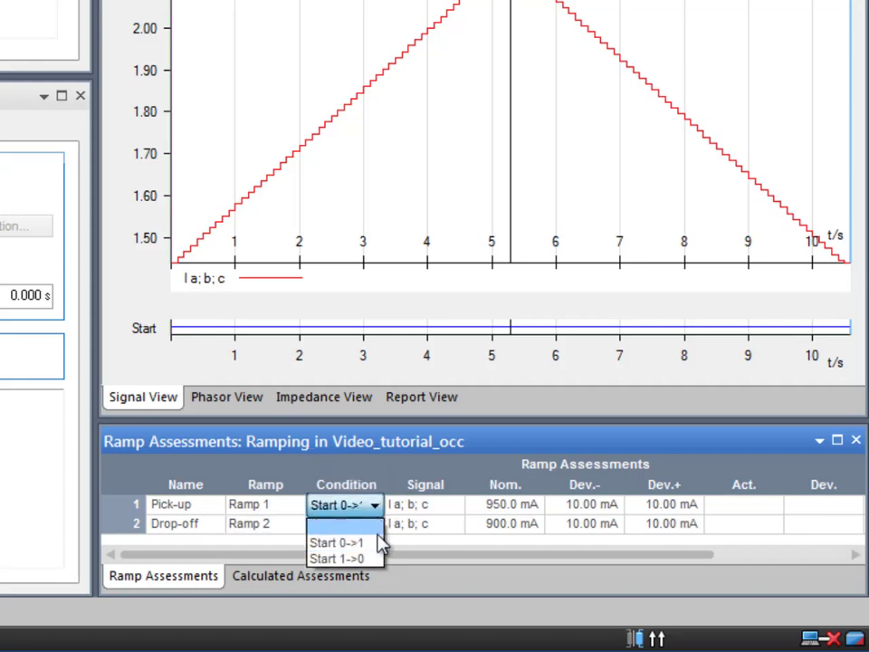
{"action": "left_click", "coordinate": [378, 544]}
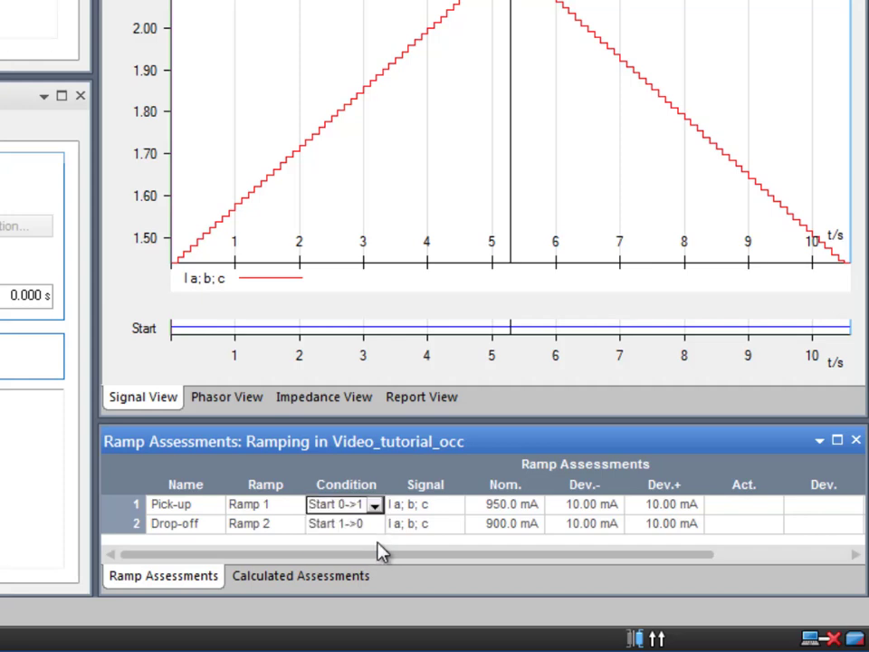
{"action": "left_click", "coordinate": [375, 527]}
{"action": "left_click", "coordinate": [375, 527]}
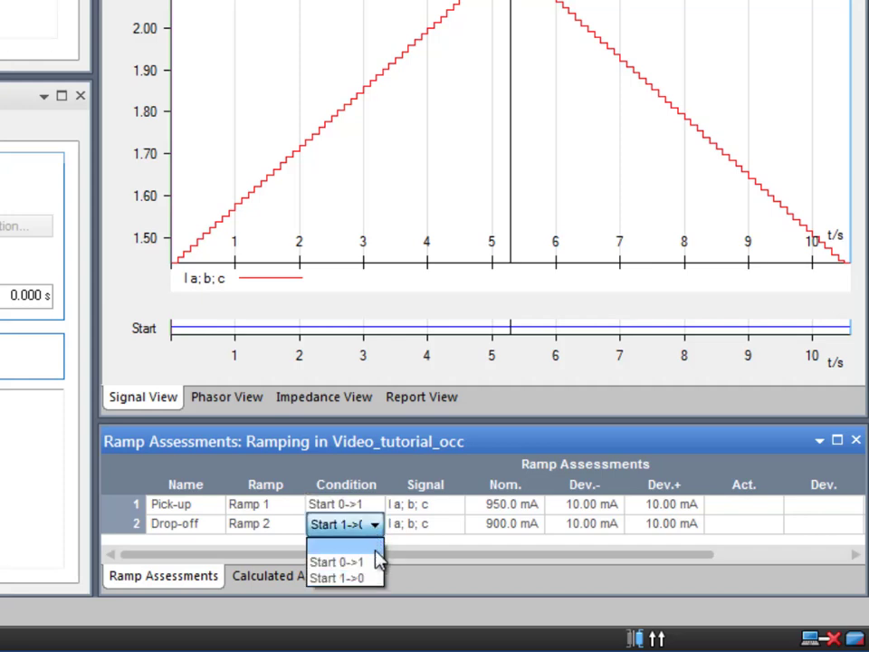
{"action": "left_click", "coordinate": [374, 579]}
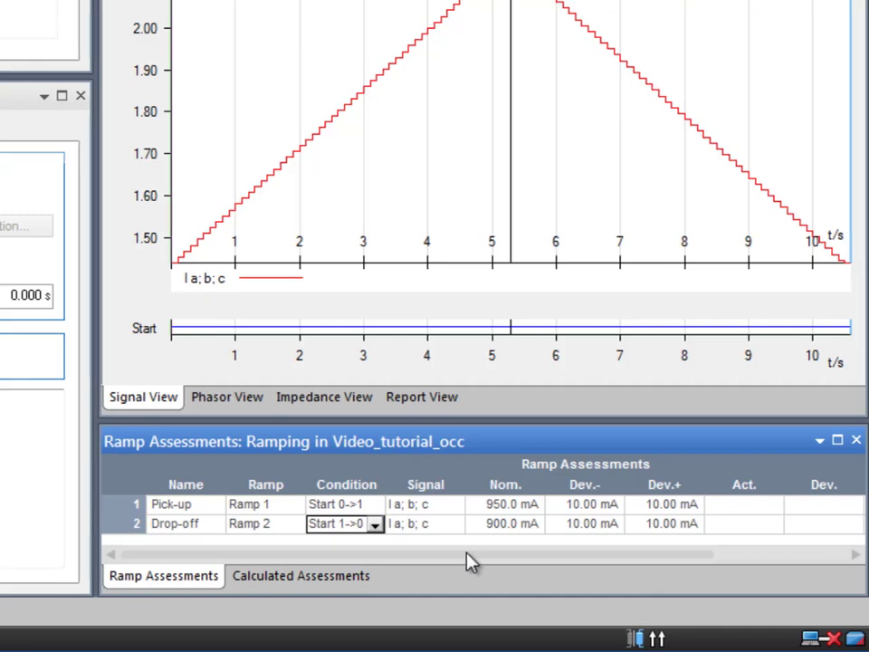
- Set the Pick-up nominal to 1.8 A and the Drop-off nominal to 1.71 A
{"action": "left_click", "coordinate": [518, 504]}
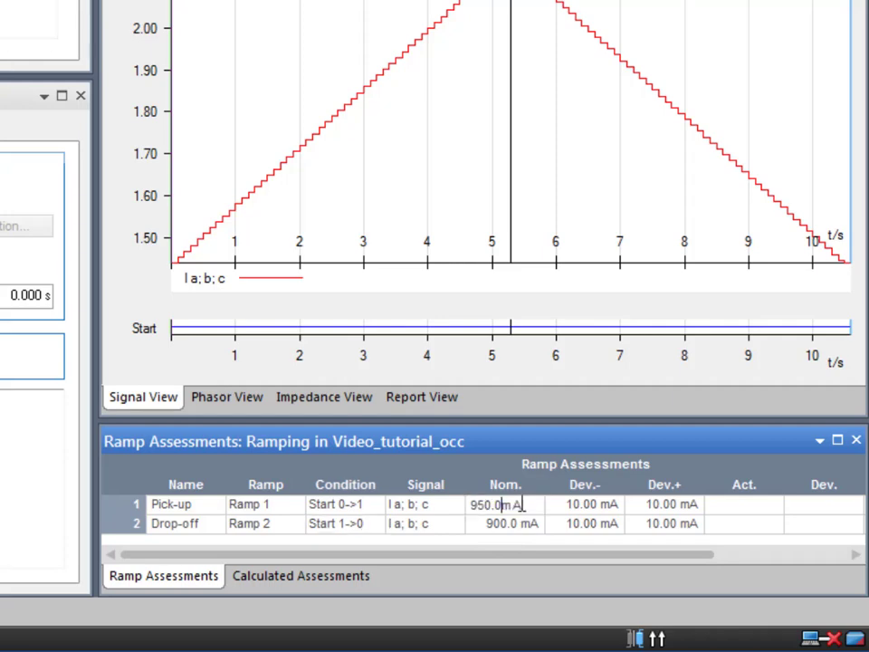
{"action": "left_click_drag", "start_coordinate": [518, 504], "coordinate": [462, 509]}
{"action": "type", "text": "1.8A"}
{"action": "key", "text": "Return"}
{"action": "left_click", "coordinate": [500, 525]}
{"action": "left_click", "coordinate": [506, 523]}
{"action": "left_click_drag", "start_coordinate": [508, 524], "coordinate": [469, 525]}
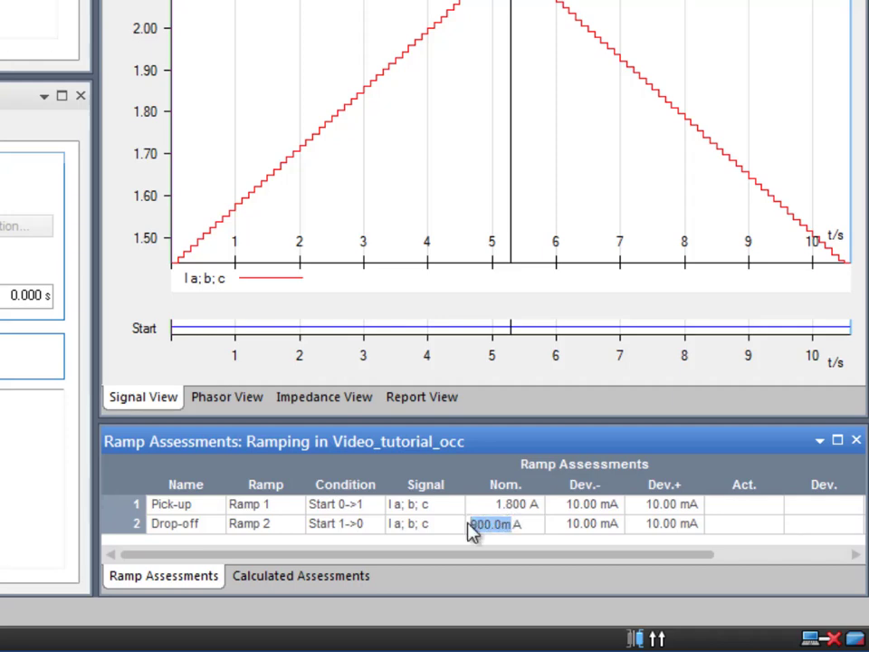
{"action": "type", "text": "1.71"}
{"action": "key", "text": "Return"}
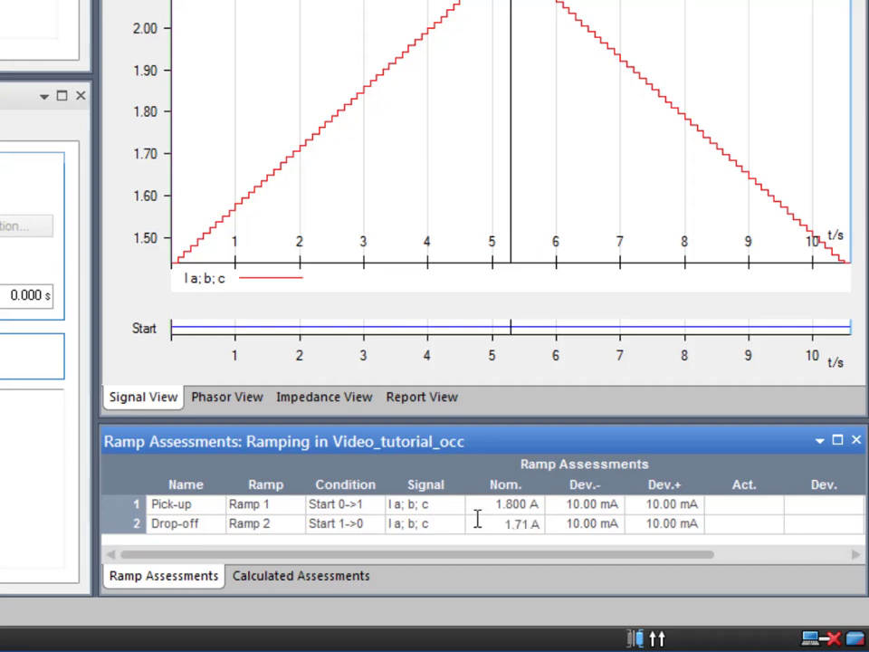
- Set Dev.- and Dev.+ of both Pick-up and Drop-off to 54 mA
{"action": "left_click", "coordinate": [584, 505]}
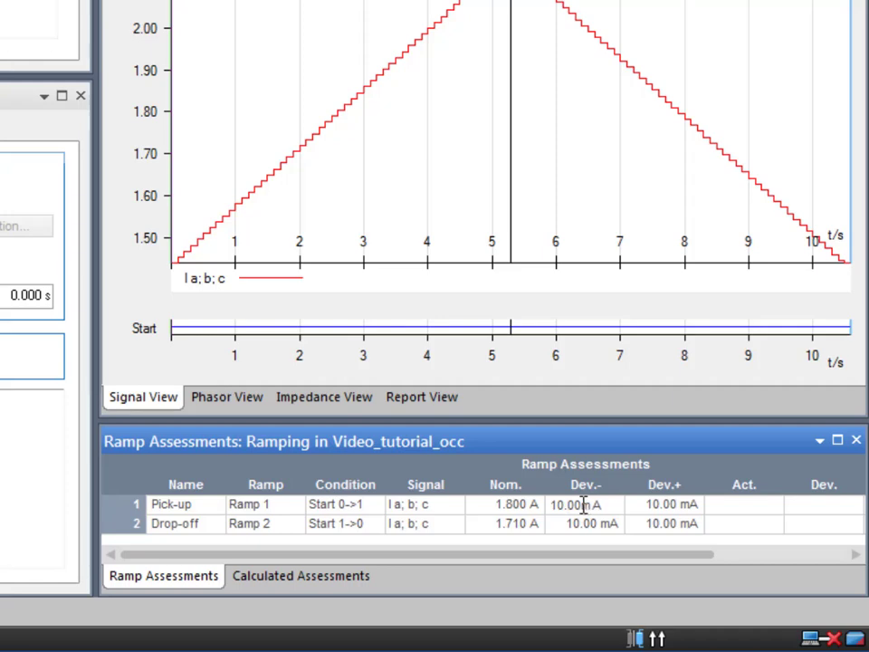
{"action": "left_click_drag", "start_coordinate": [582, 506], "coordinate": [555, 512]}
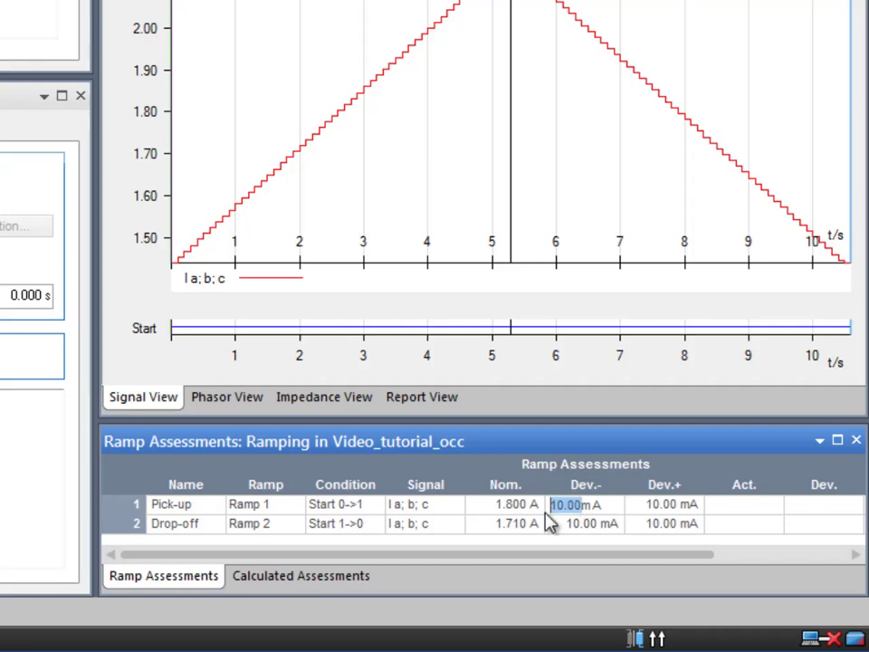
{"action": "type", "text": "54"}
{"action": "left_click", "coordinate": [569, 523]}
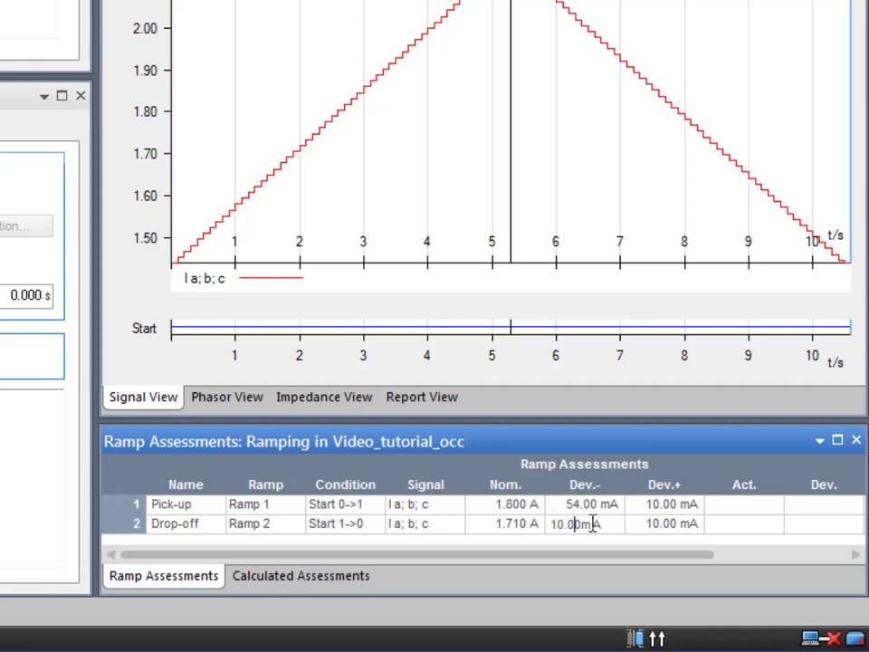
{"action": "left_click_drag", "start_coordinate": [580, 523], "coordinate": [513, 530]}
{"action": "type", "text": "54"}
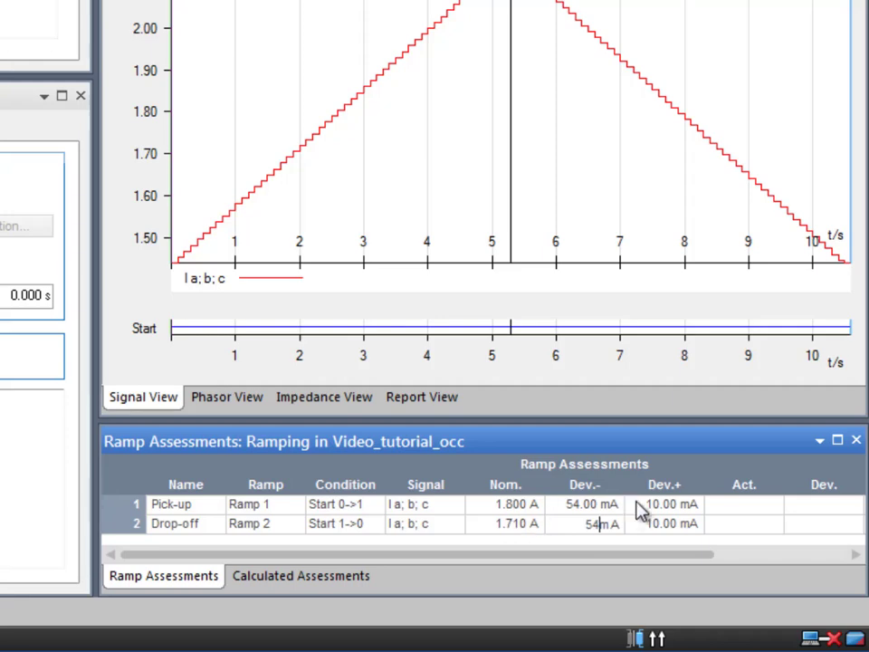
{"action": "left_click", "coordinate": [664, 506]}
{"action": "left_click_drag", "start_coordinate": [666, 505], "coordinate": [627, 539]}
{"action": "type", "text": "54"}
{"action": "left_click", "coordinate": [665, 523]}
{"action": "type", "text": "54"}
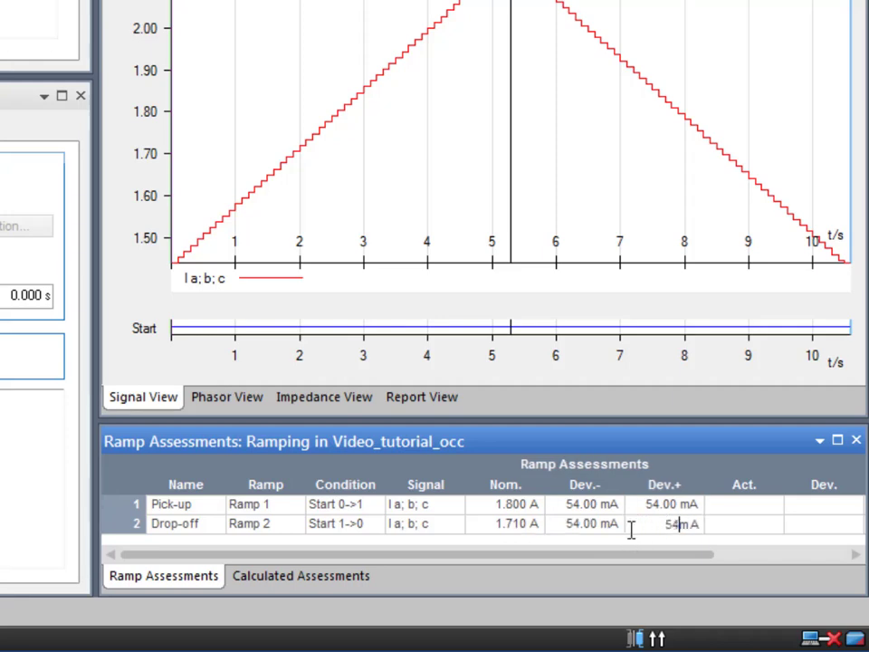
{"action": "left_click", "coordinate": [730, 508]}
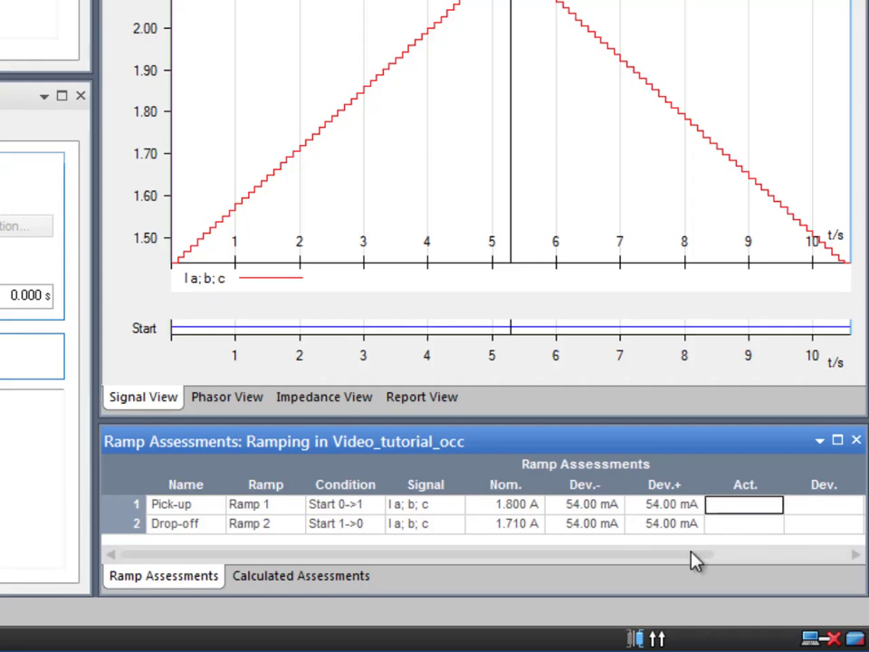
{"action": "left_click_drag", "start_coordinate": [694, 556], "coordinate": [826, 558]}
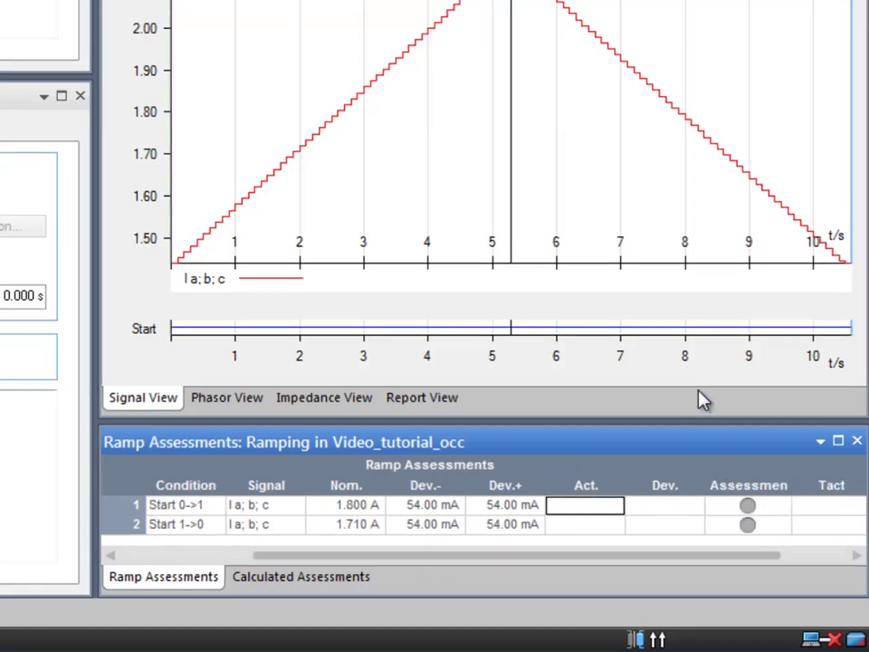
- Show the Calculated Assessments, widening the Name column to reveal the Drop-off/Pick-up ratio
{"action": "left_click", "coordinate": [296, 582]}
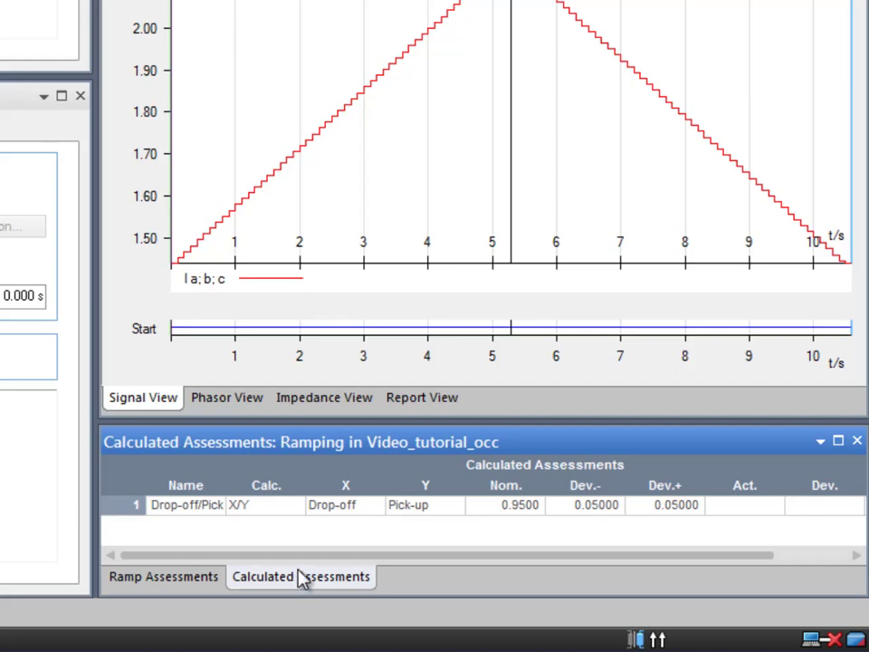
{"action": "left_click_drag", "start_coordinate": [226, 494], "coordinate": [246, 488]}
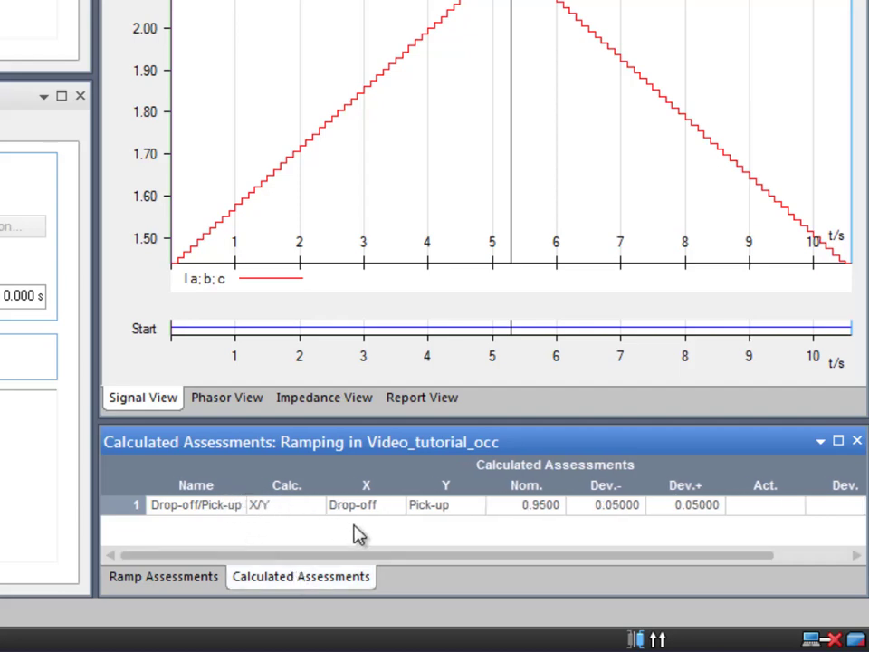
{"action": "left_click", "coordinate": [520, 504]}
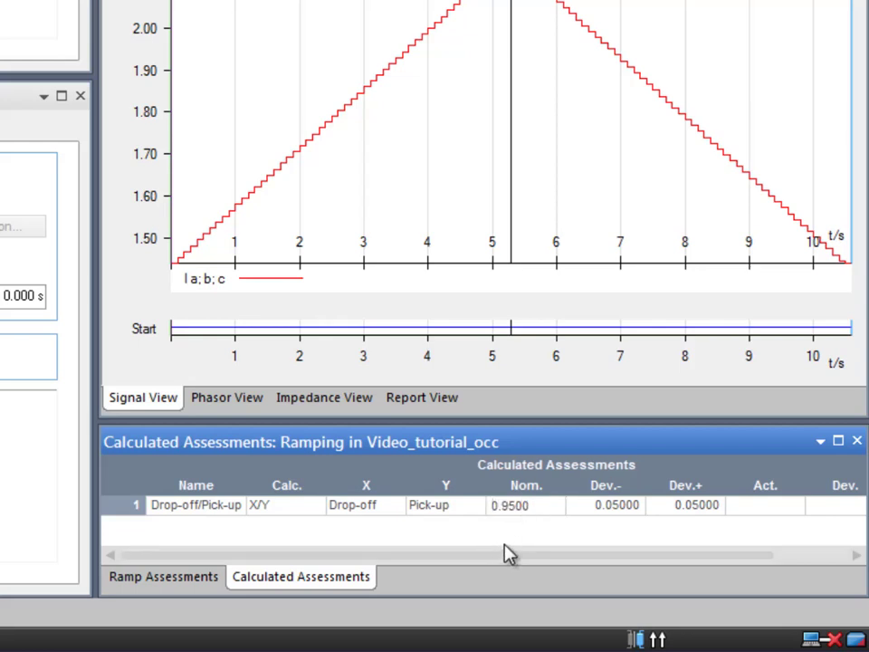